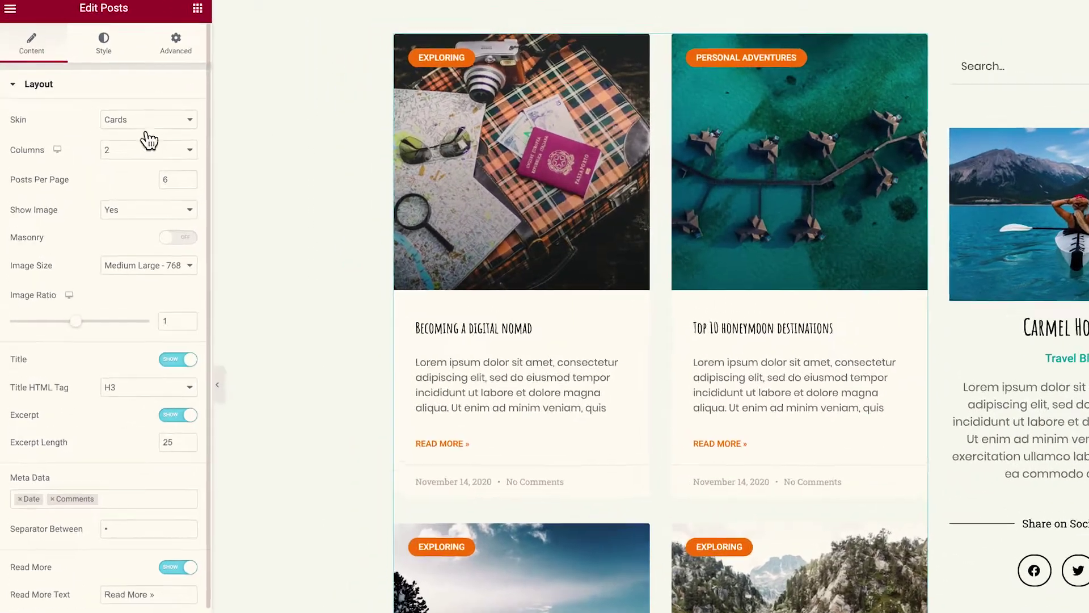
Step: Preview the Posts widget in the Classic skin, then switch it back to Cards
{"action": "left_click", "coordinate": [111, 95]}
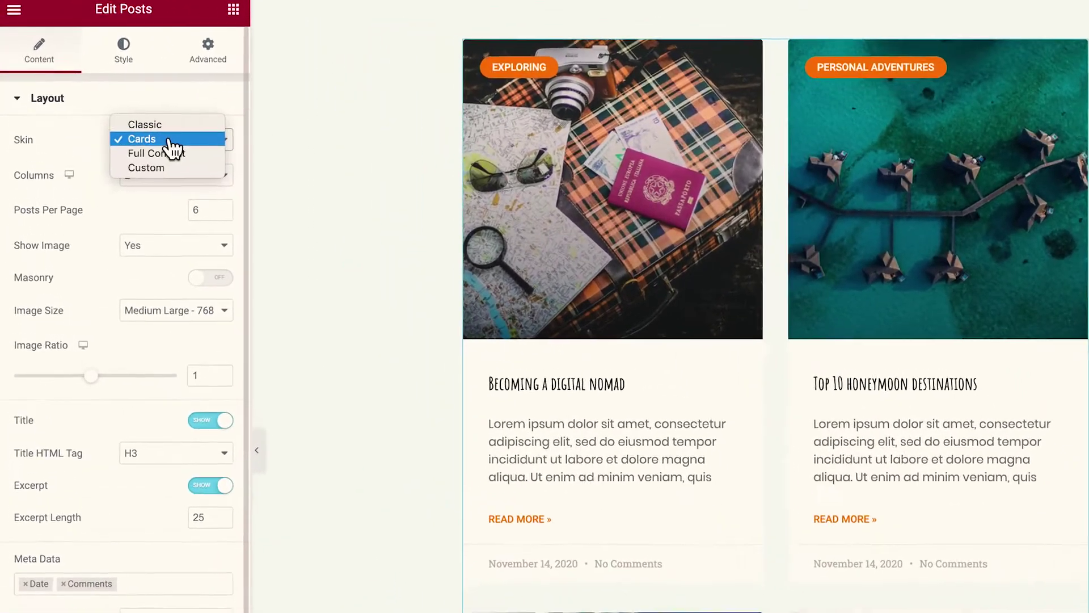
{"action": "left_click", "coordinate": [186, 136]}
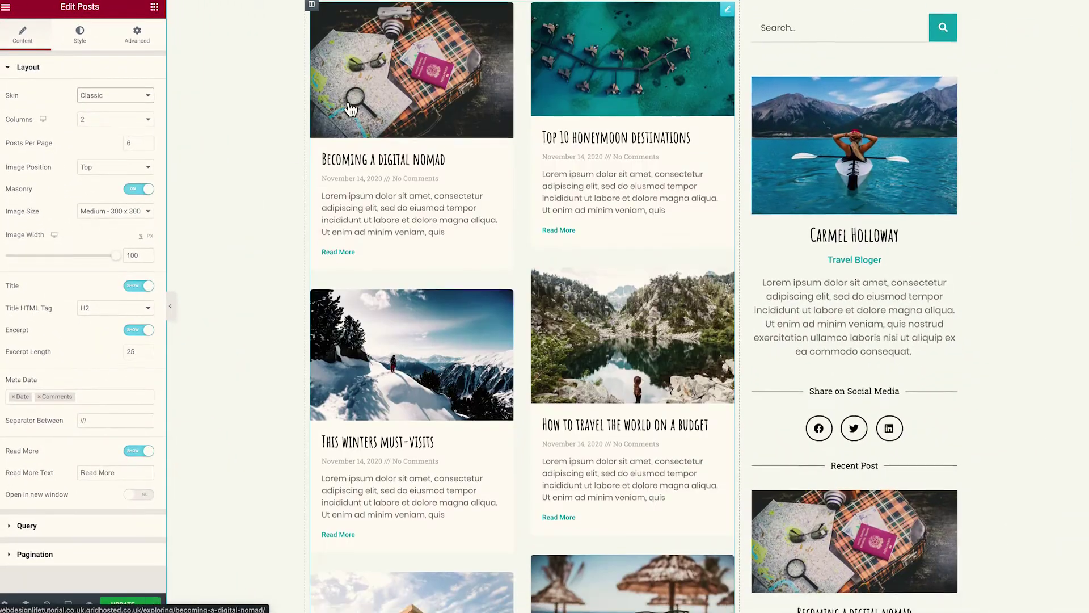
{"action": "scroll", "coordinate": [349, 108], "scroll_direction": "down", "scroll_amount": 6}
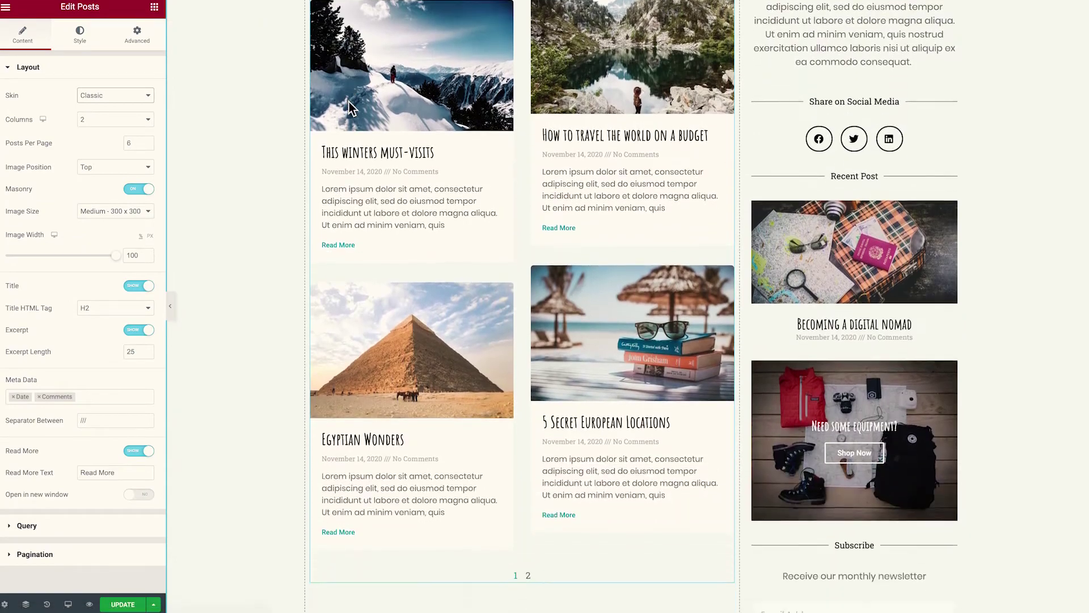
{"action": "scroll", "coordinate": [349, 101], "scroll_direction": "up", "scroll_amount": 4}
{"action": "left_click", "coordinate": [146, 97]}
{"action": "left_click", "coordinate": [250, 93]}
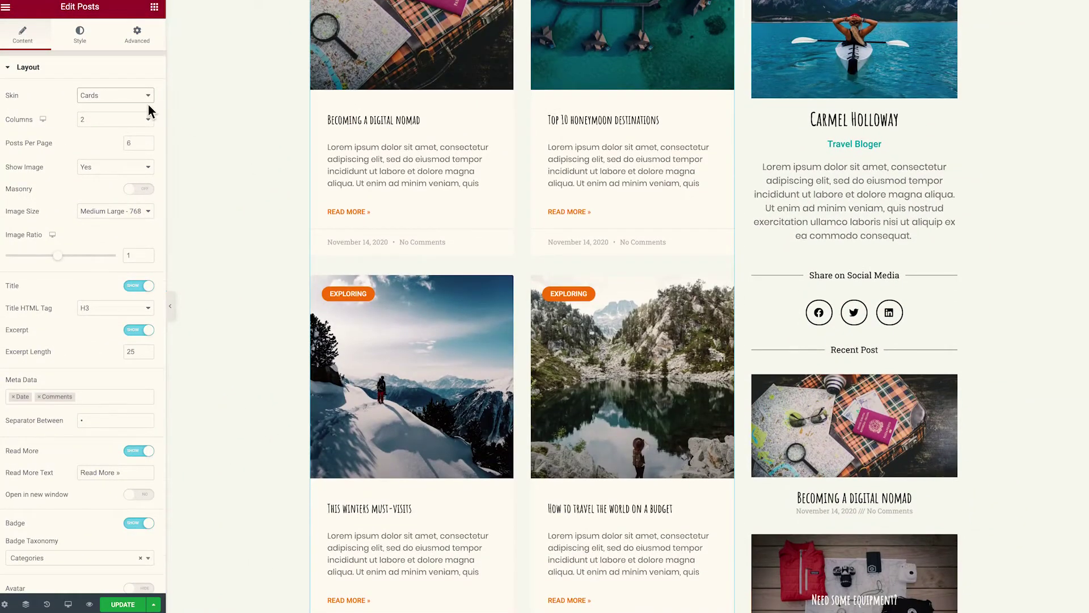
Step: Show the posts in the Full Content skin and try the Custom skin
{"action": "left_click", "coordinate": [148, 100]}
{"action": "left_click", "coordinate": [250, 94]}
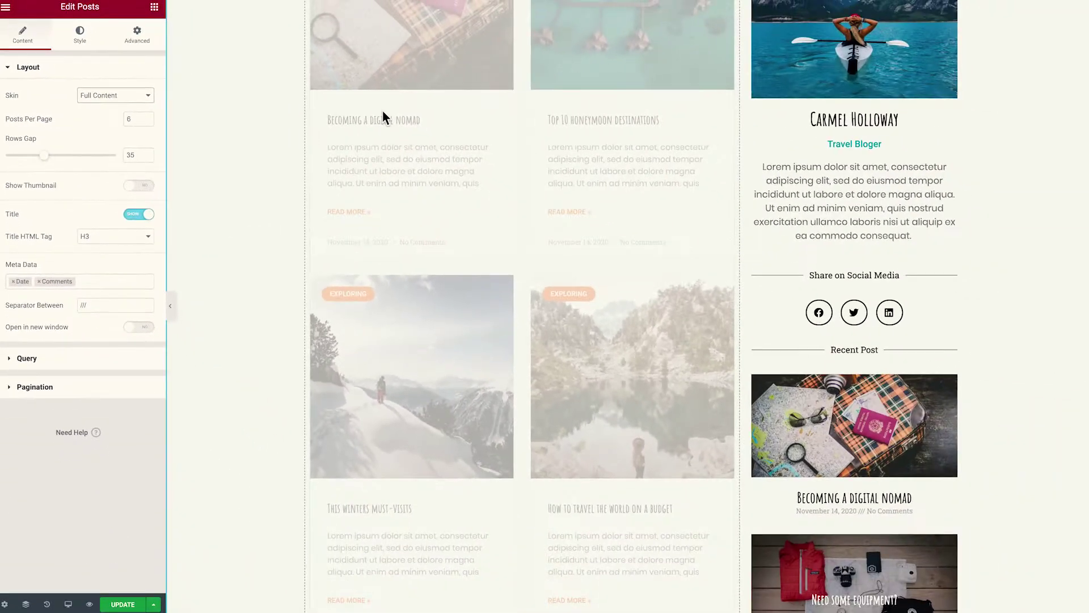
{"action": "scroll", "coordinate": [379, 117], "scroll_direction": "down", "scroll_amount": 7}
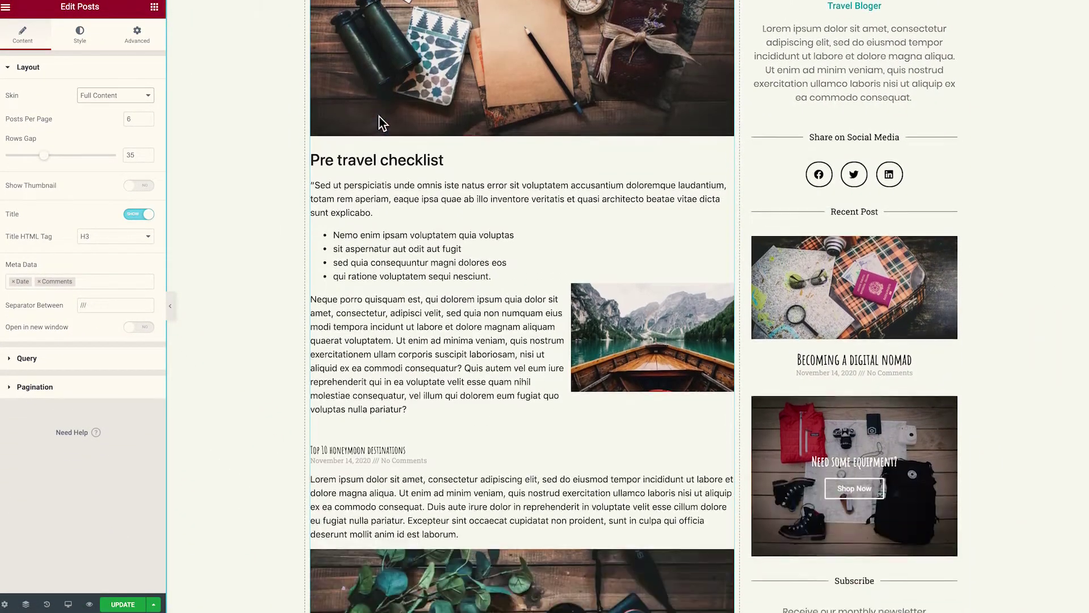
{"action": "scroll", "coordinate": [358, 182], "scroll_direction": "up", "scroll_amount": 10}
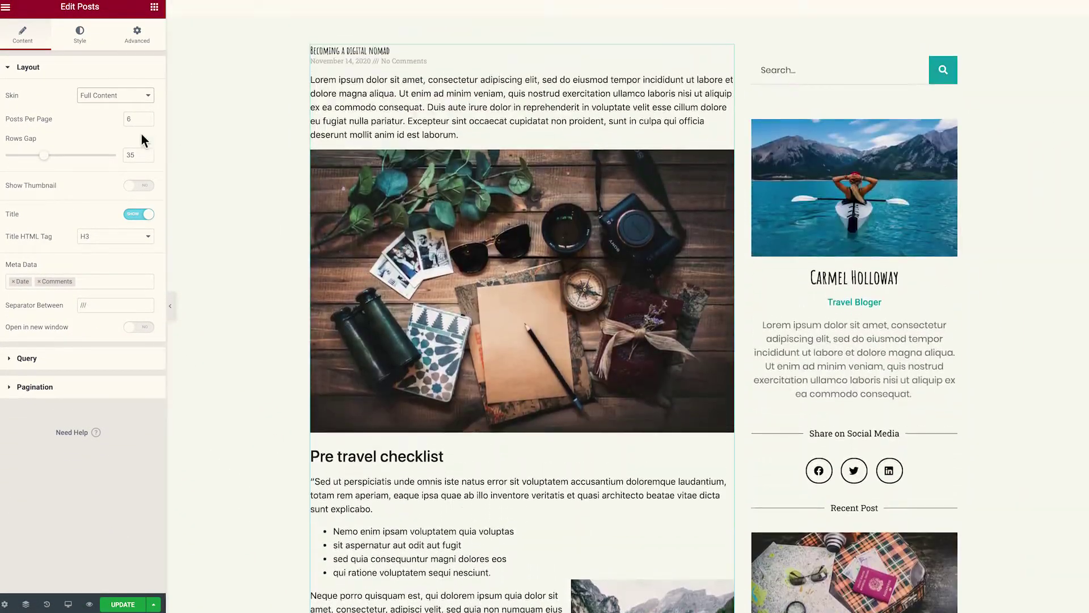
{"action": "left_click", "coordinate": [139, 95]}
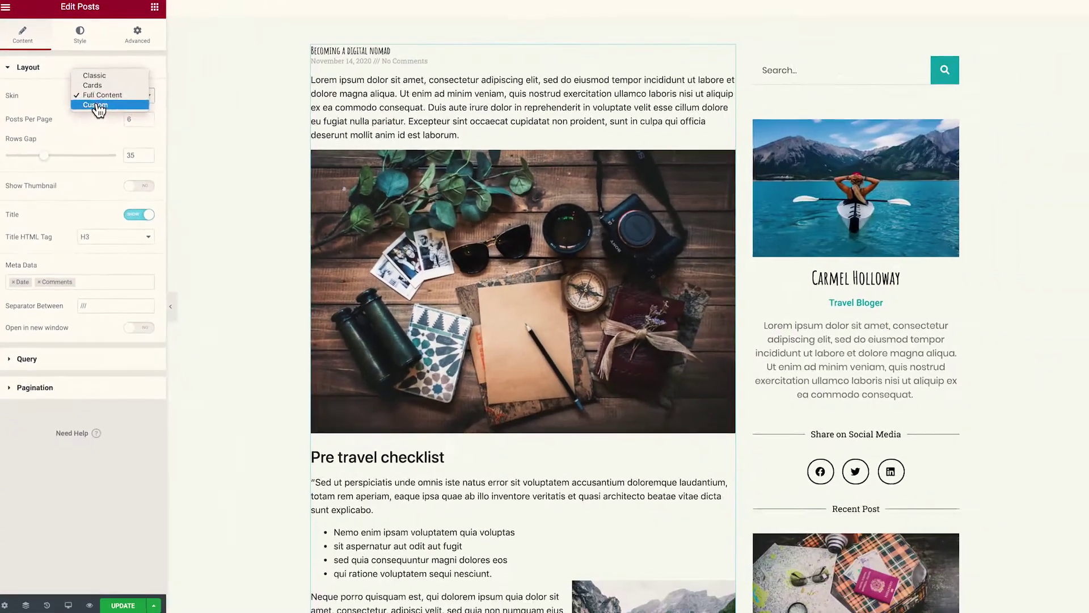
{"action": "left_click", "coordinate": [203, 227]}
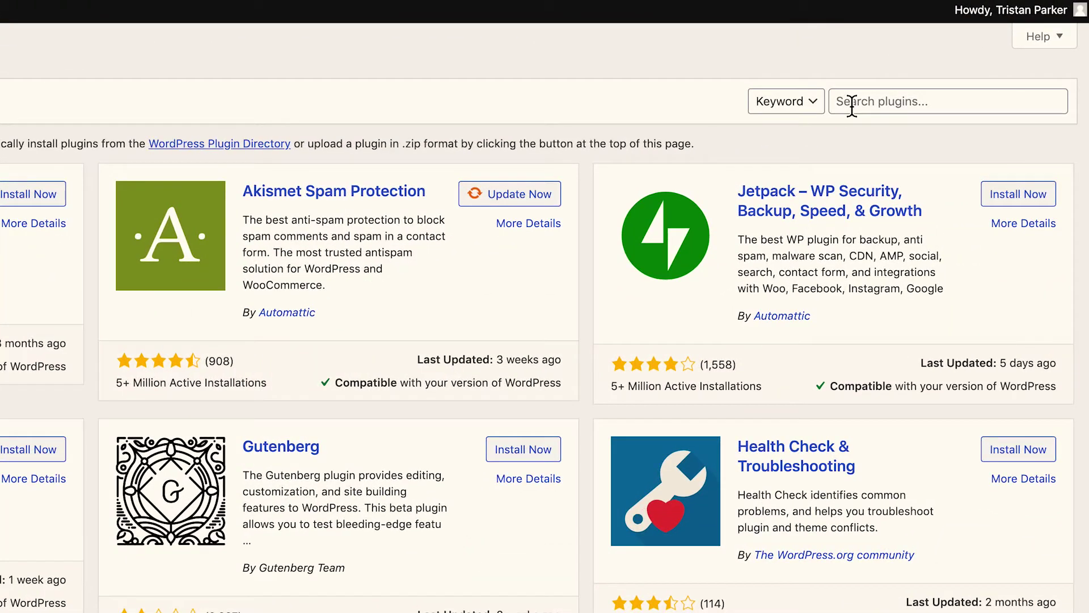
Step: Search the plugin directory for 'elementor custom skin'
{"action": "left_click", "coordinate": [852, 106]}
{"action": "type", "text": "elementor custom skin"}
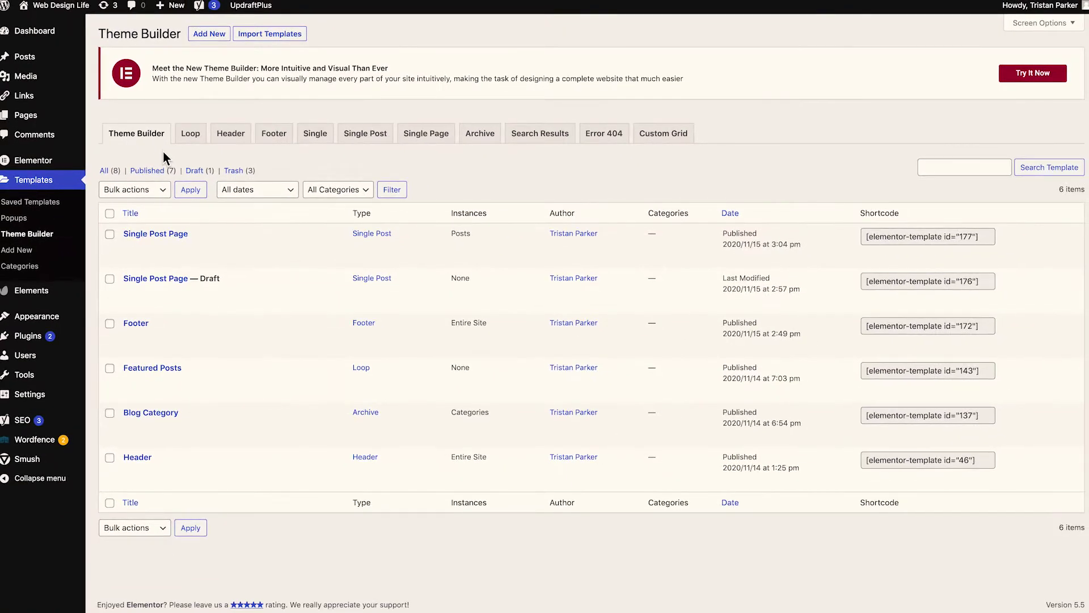
Step: Create a new Loop template named 'Blog Posts' and dismiss the template library
{"action": "left_click", "coordinate": [207, 32]}
{"action": "left_click", "coordinate": [573, 304]}
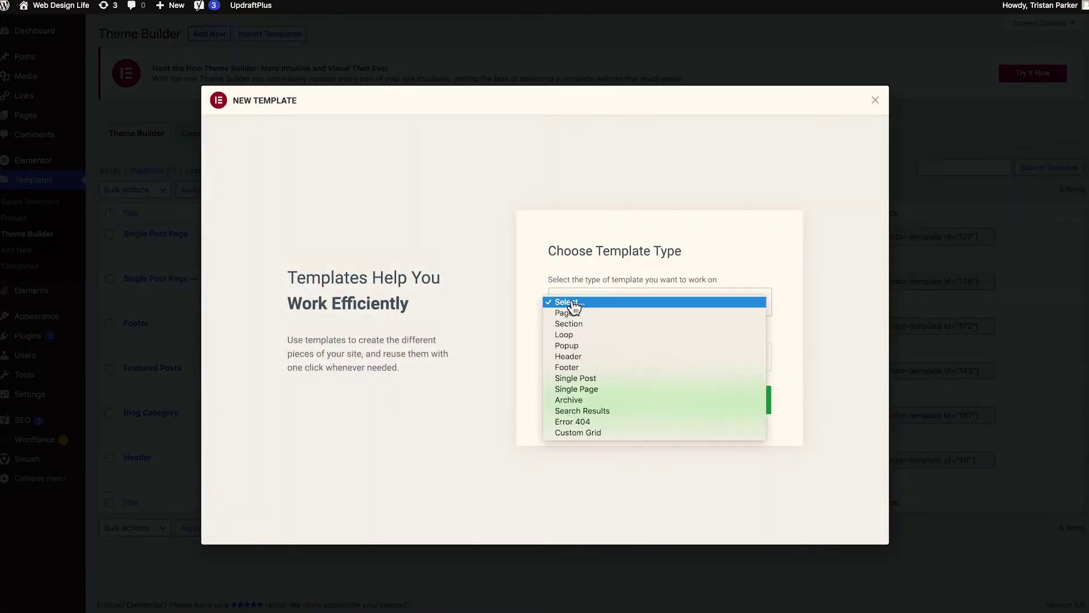
{"action": "left_click", "coordinate": [574, 336]}
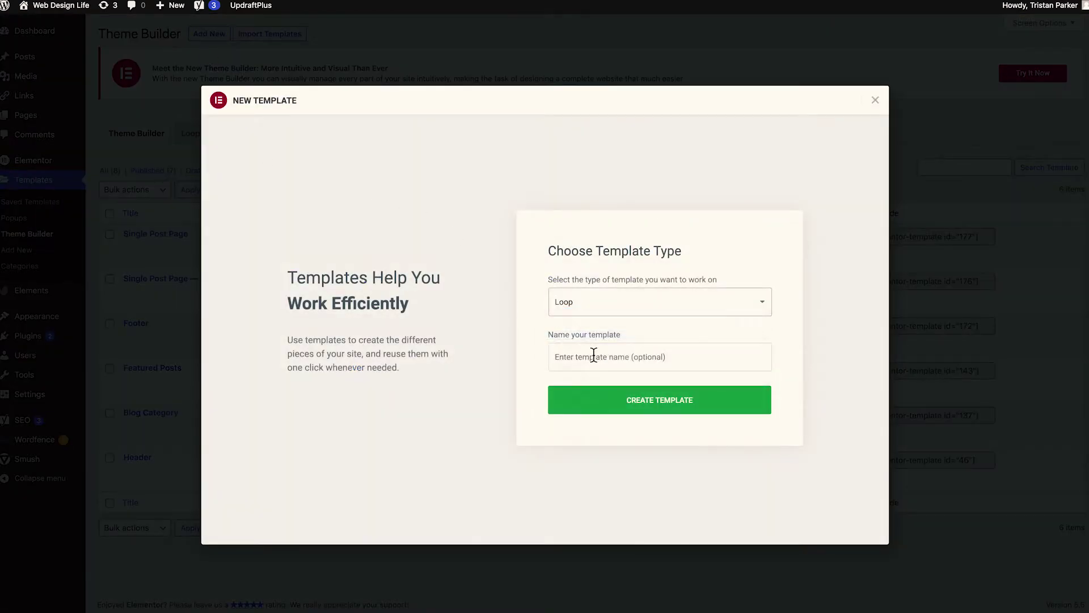
{"action": "left_click", "coordinate": [591, 356]}
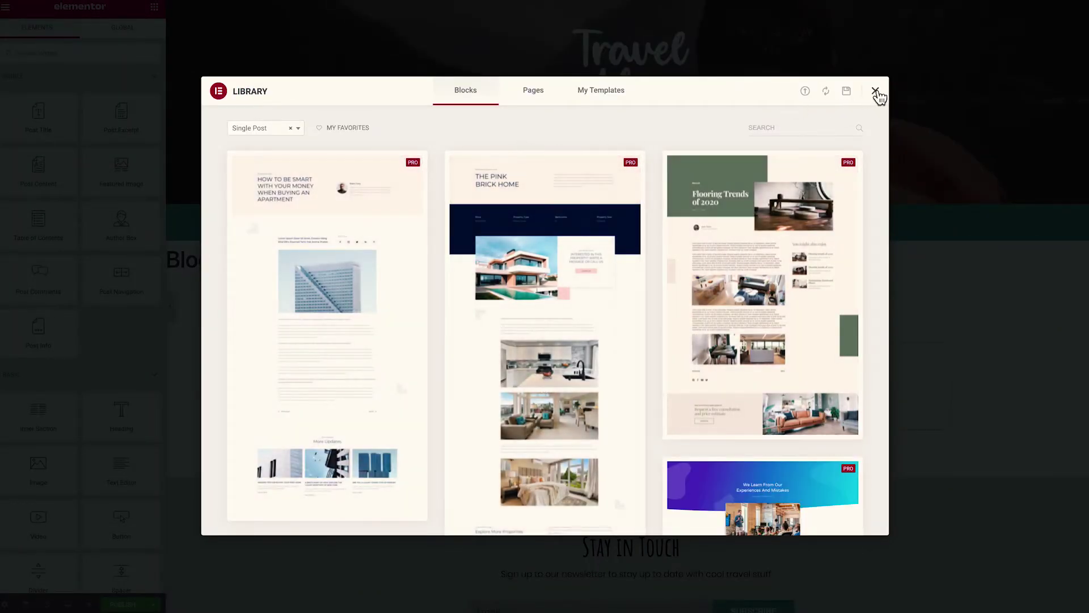
{"action": "left_click", "coordinate": [875, 91]}
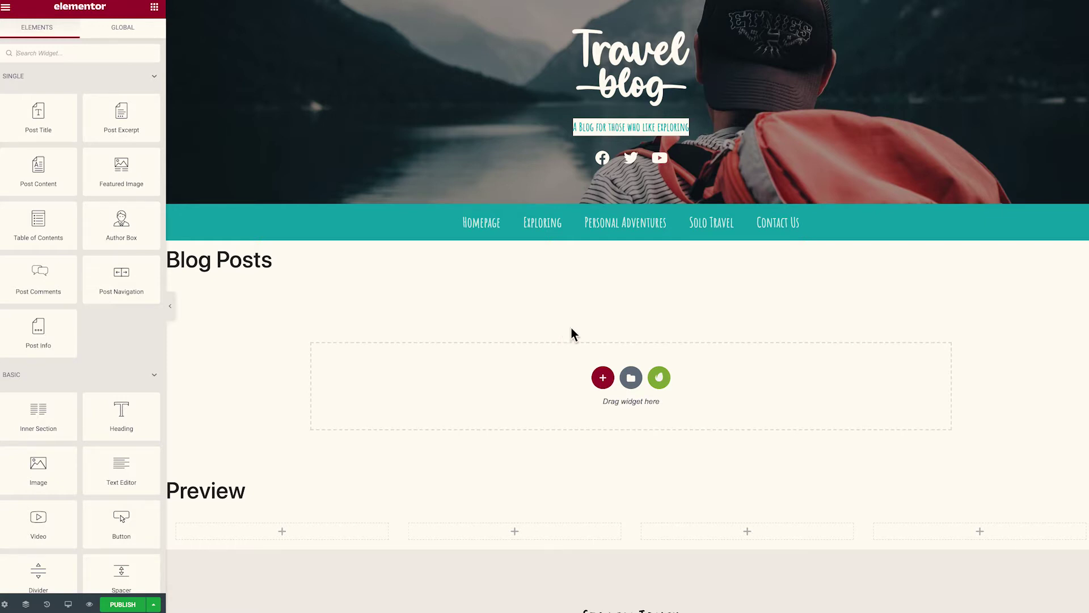
Step: Add a single-column section to the empty Blog Posts template canvas
{"action": "scroll", "coordinate": [571, 327], "scroll_direction": "down", "scroll_amount": 1}
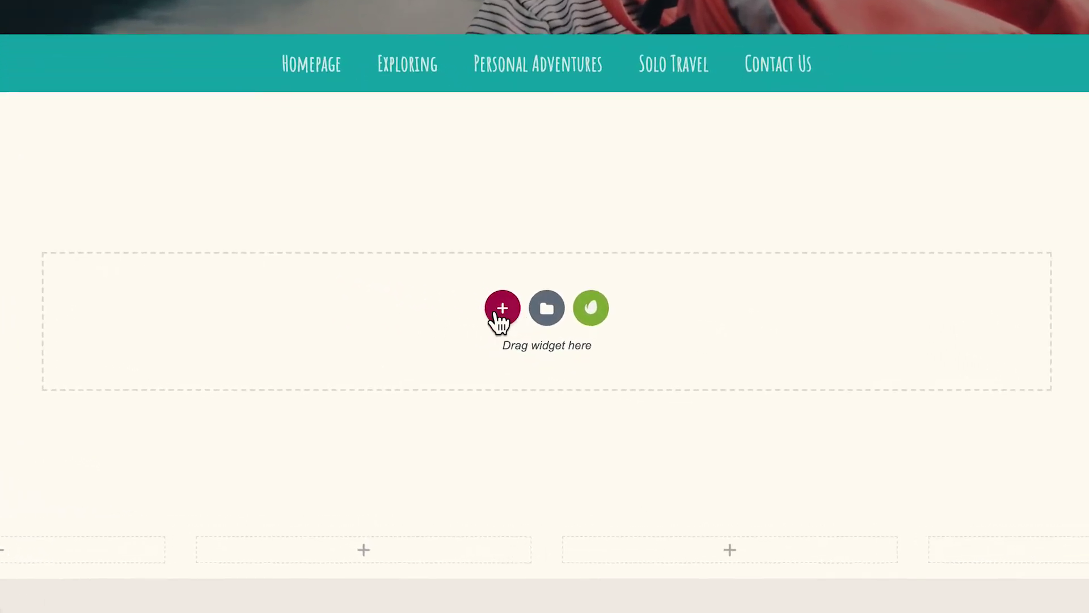
{"action": "left_click", "coordinate": [497, 313]}
{"action": "left_click", "coordinate": [312, 354]}
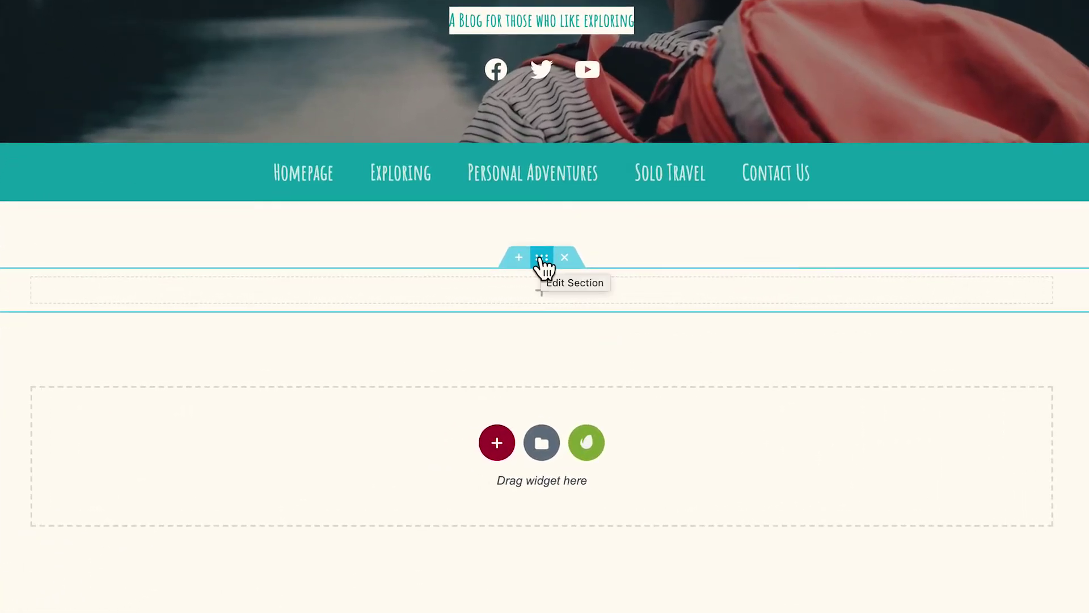
Step: Give the section a classic background using the dynamic Featured Image
{"action": "left_click", "coordinate": [540, 259]}
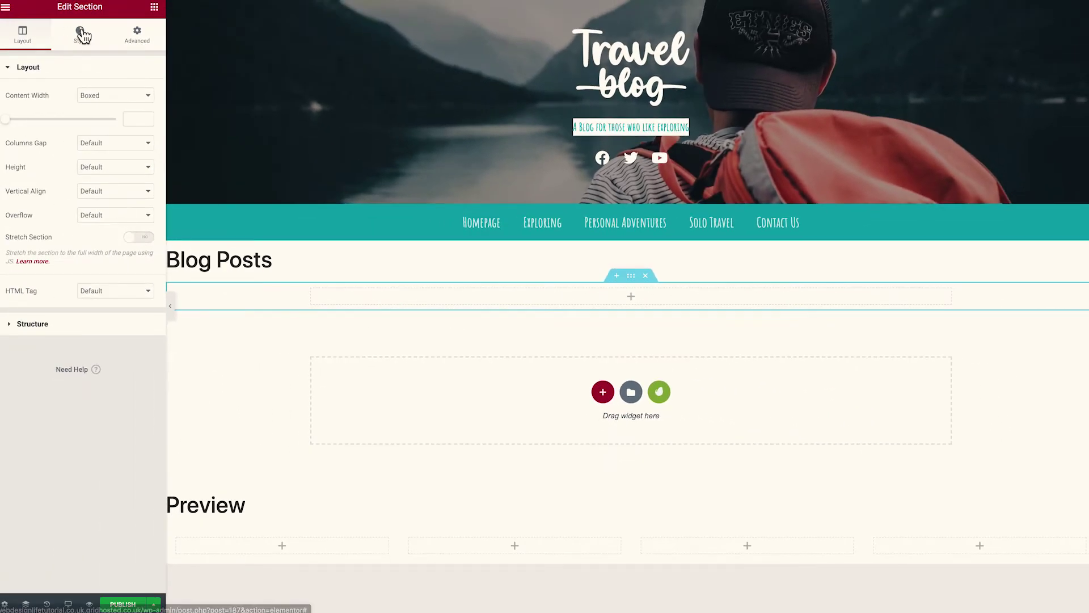
{"action": "left_click", "coordinate": [80, 34]}
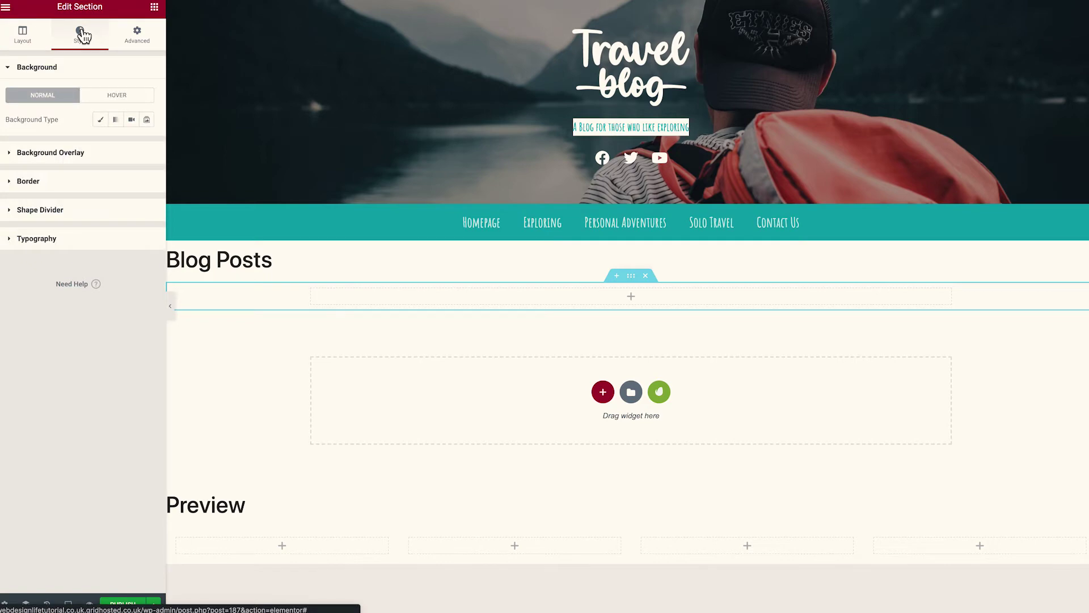
{"action": "left_click", "coordinate": [100, 120]}
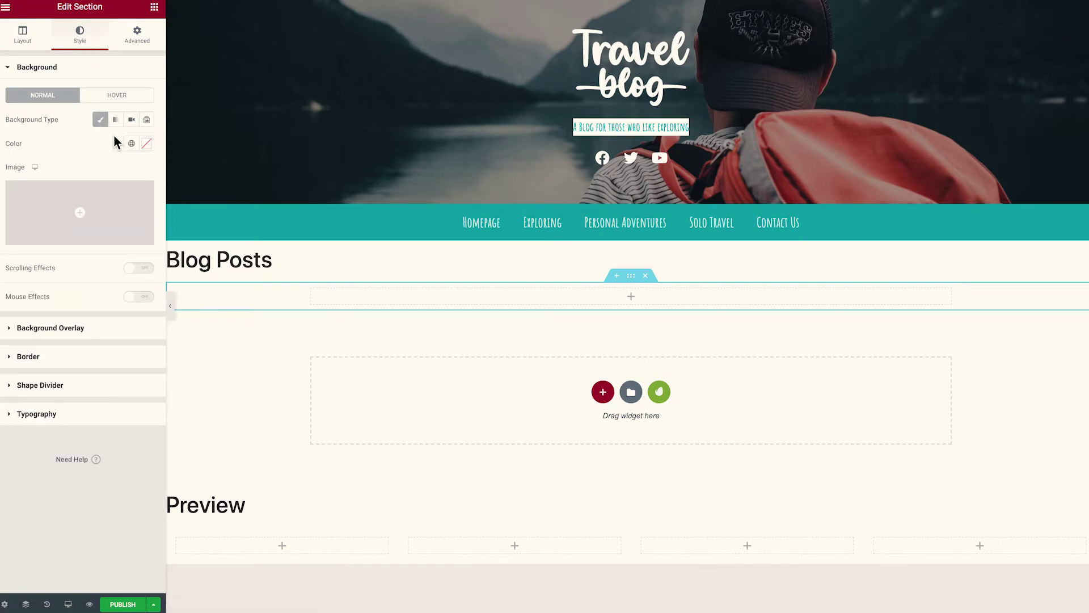
{"action": "mouse_move", "coordinate": [95, 225]}
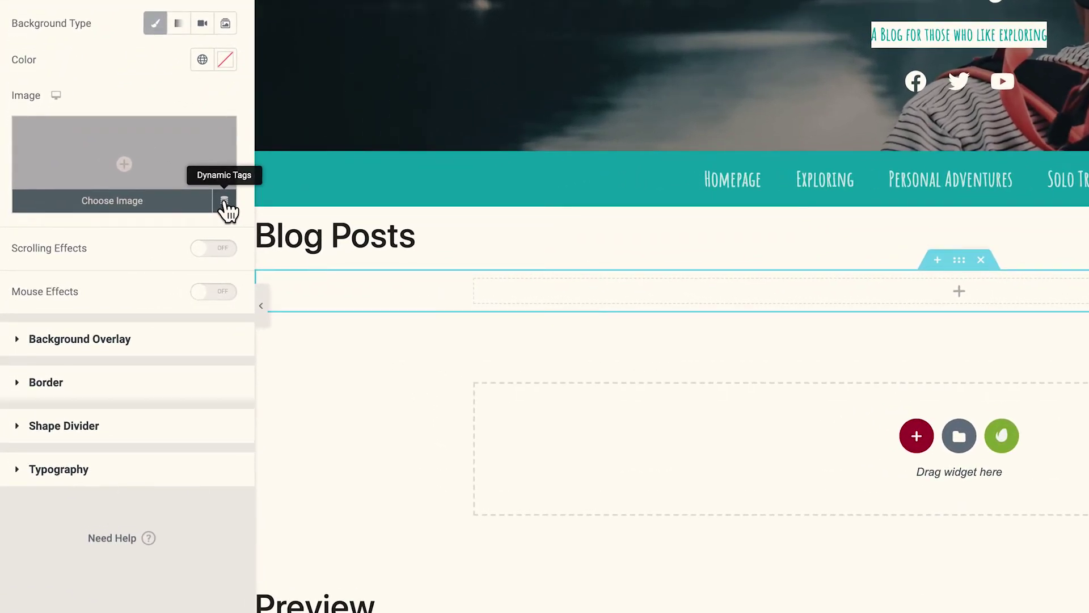
{"action": "left_click", "coordinate": [224, 203]}
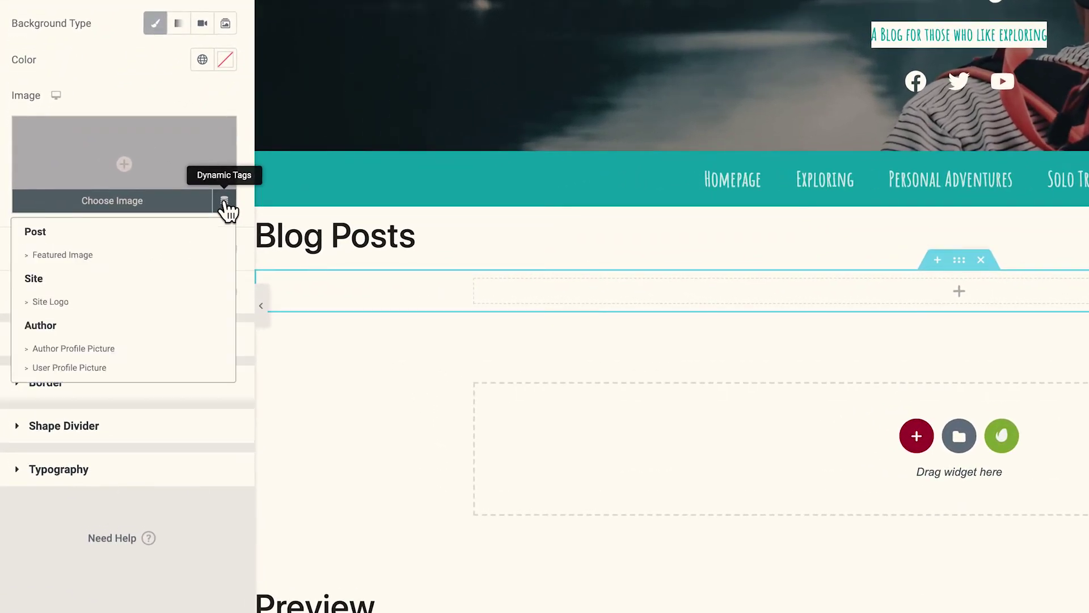
{"action": "left_click", "coordinate": [68, 256]}
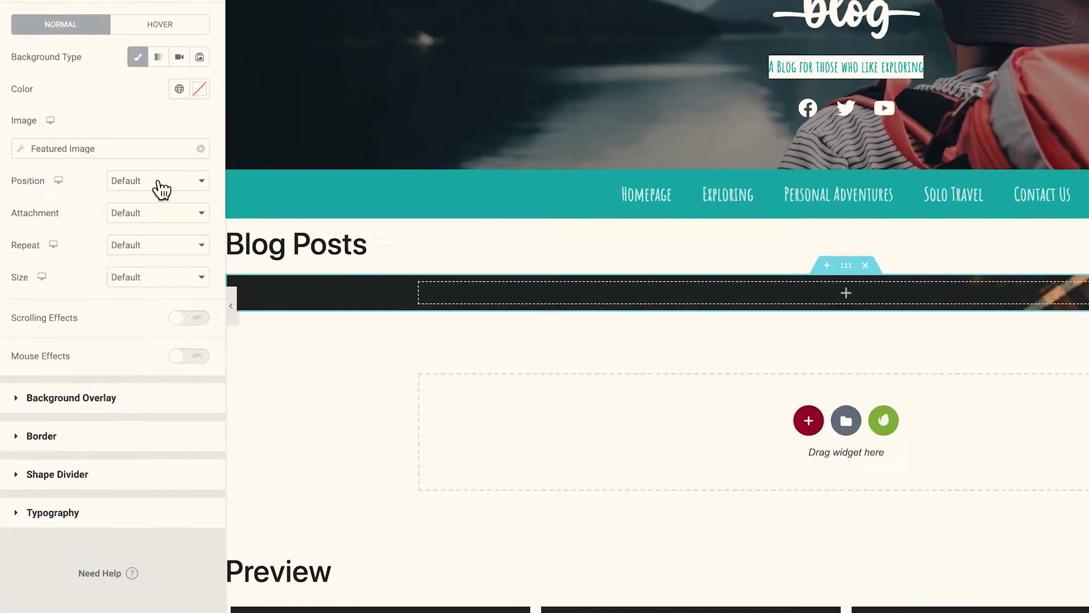
Step: Set the background image position to Center Center and size to Cover
{"action": "left_click", "coordinate": [130, 208]}
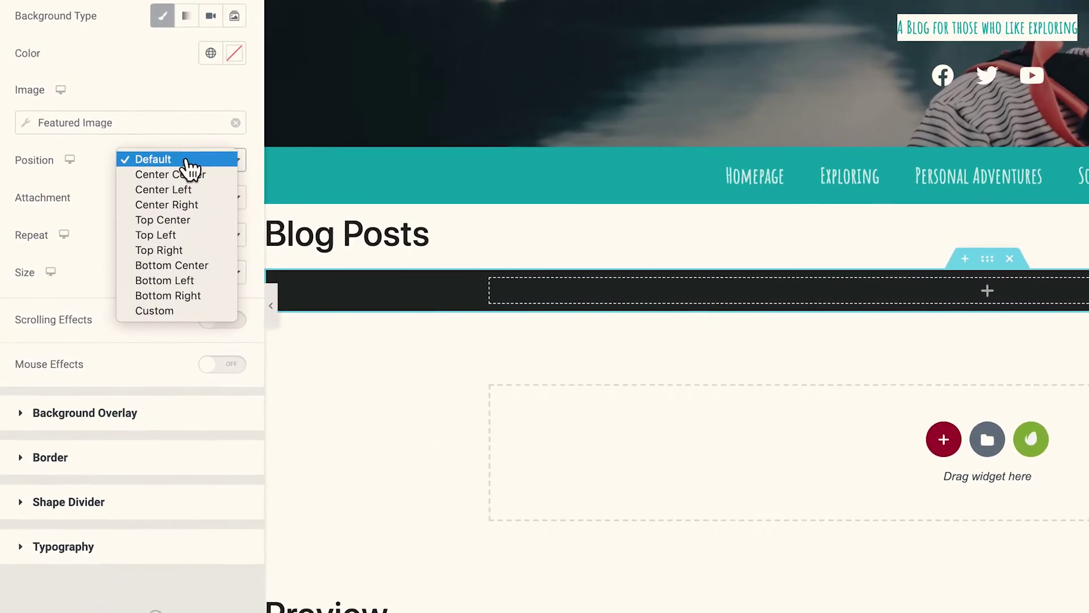
{"action": "left_click", "coordinate": [197, 177]}
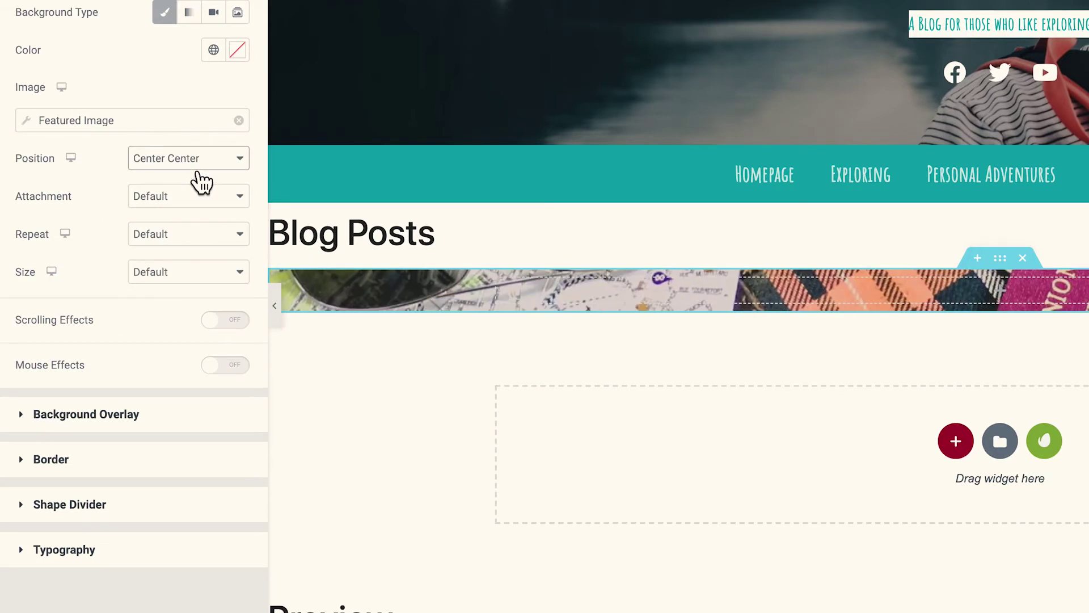
{"action": "left_click", "coordinate": [185, 280]}
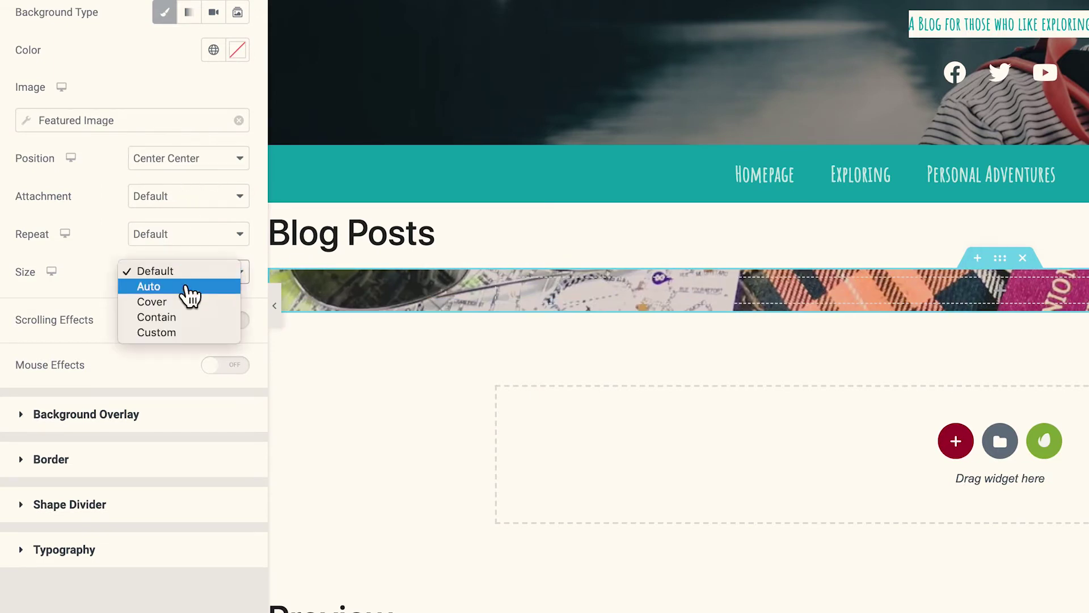
{"action": "left_click", "coordinate": [185, 307]}
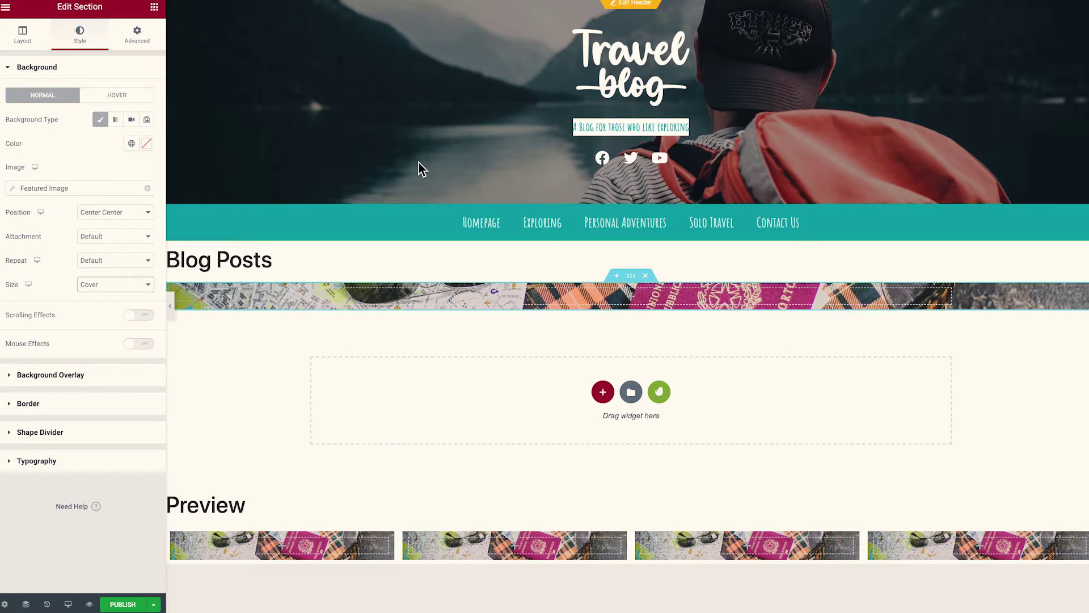
Step: Drop a Post Title widget into the featured-image section with HTML tag H2
{"action": "left_click", "coordinate": [155, 7]}
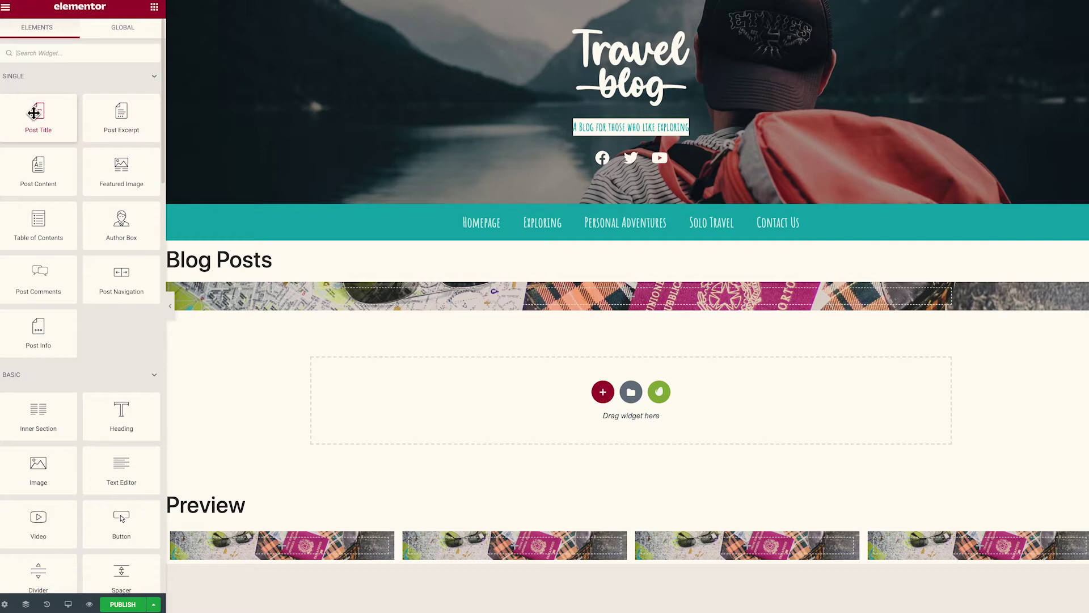
{"action": "left_click_drag", "start_coordinate": [34, 113], "coordinate": [423, 294]}
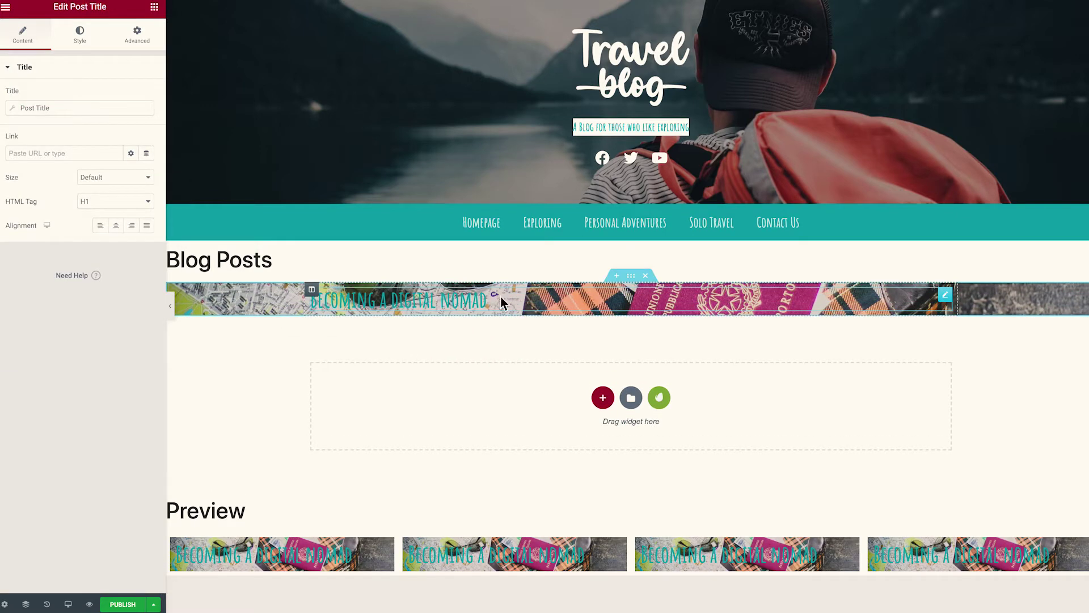
{"action": "left_click", "coordinate": [113, 204]}
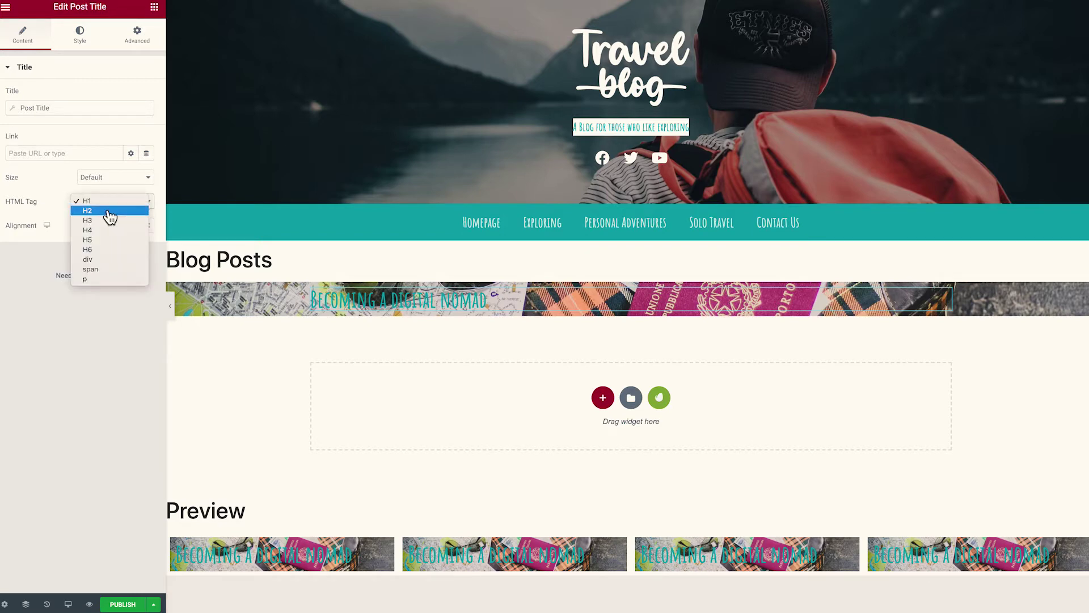
{"action": "left_click", "coordinate": [108, 211]}
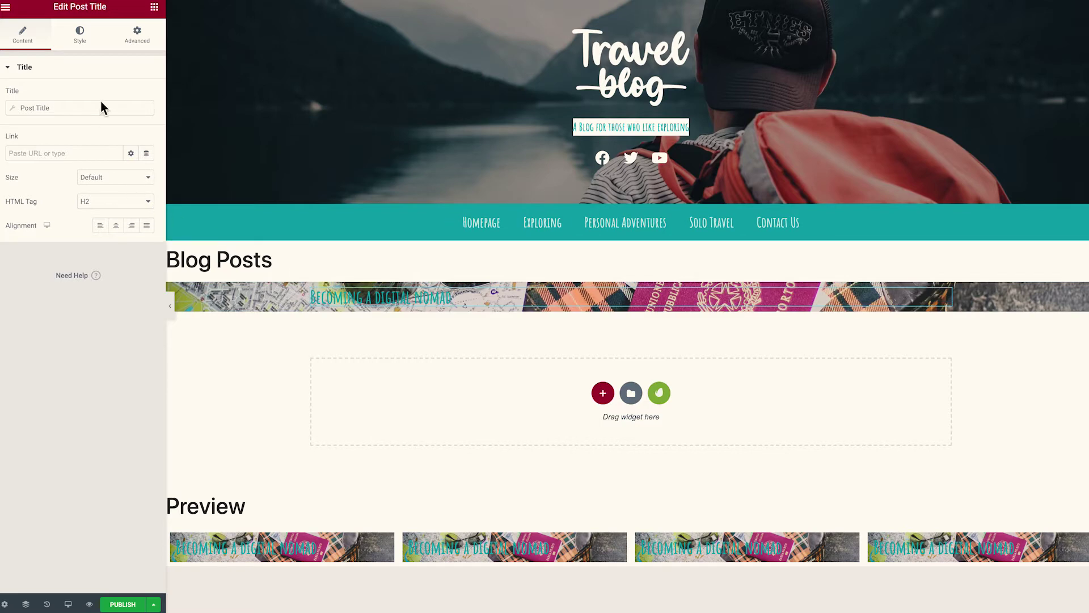
Step: Style the post title with white #FFFFFF text and a 38 px font size
{"action": "left_click", "coordinate": [80, 34]}
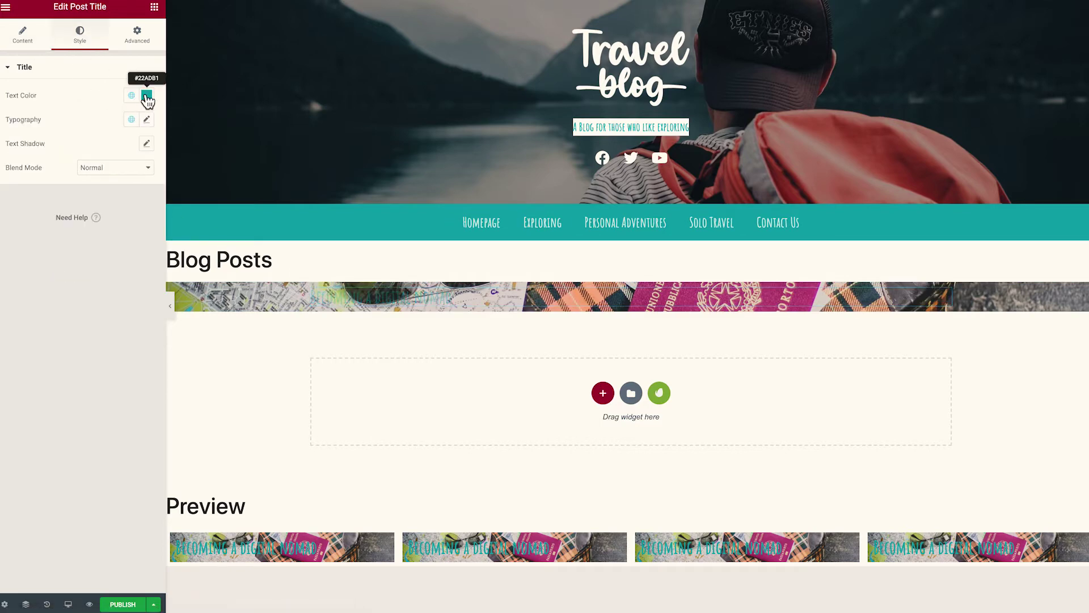
{"action": "left_click", "coordinate": [146, 97]}
{"action": "left_click_drag", "start_coordinate": [132, 183], "coordinate": [12, 133]}
{"action": "left_click", "coordinate": [98, 95]}
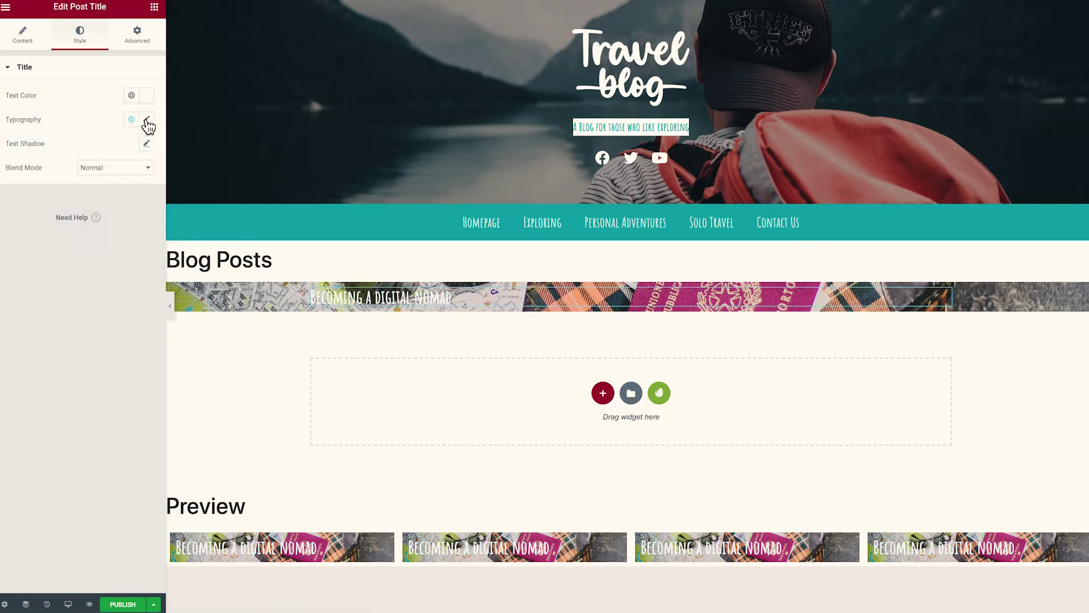
{"action": "left_click", "coordinate": [147, 121]}
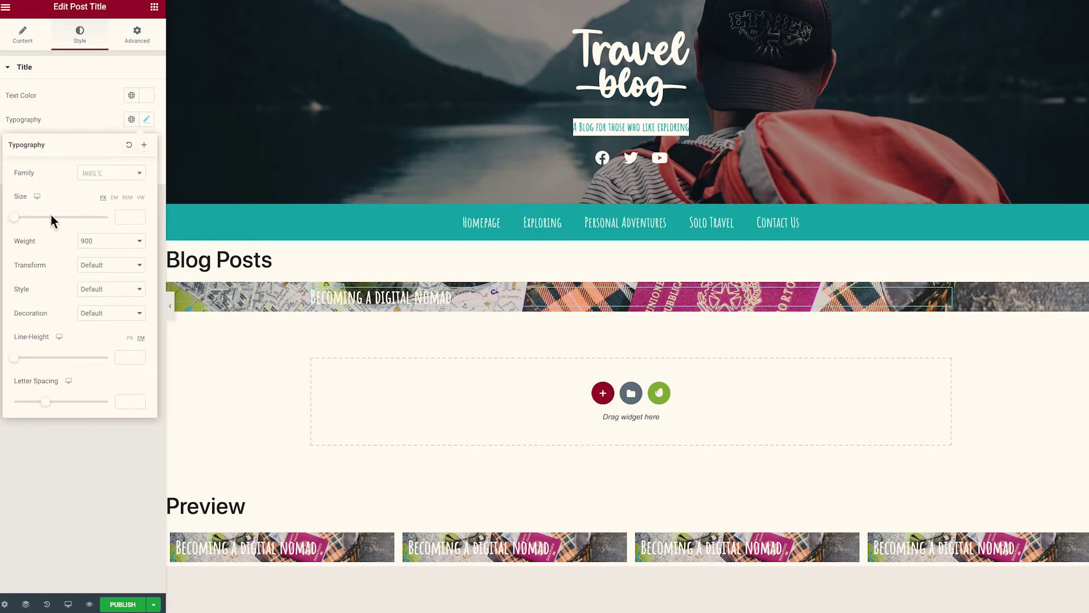
{"action": "left_click_drag", "start_coordinate": [17, 220], "coordinate": [34, 227]}
{"action": "double_click", "coordinate": [126, 217]}
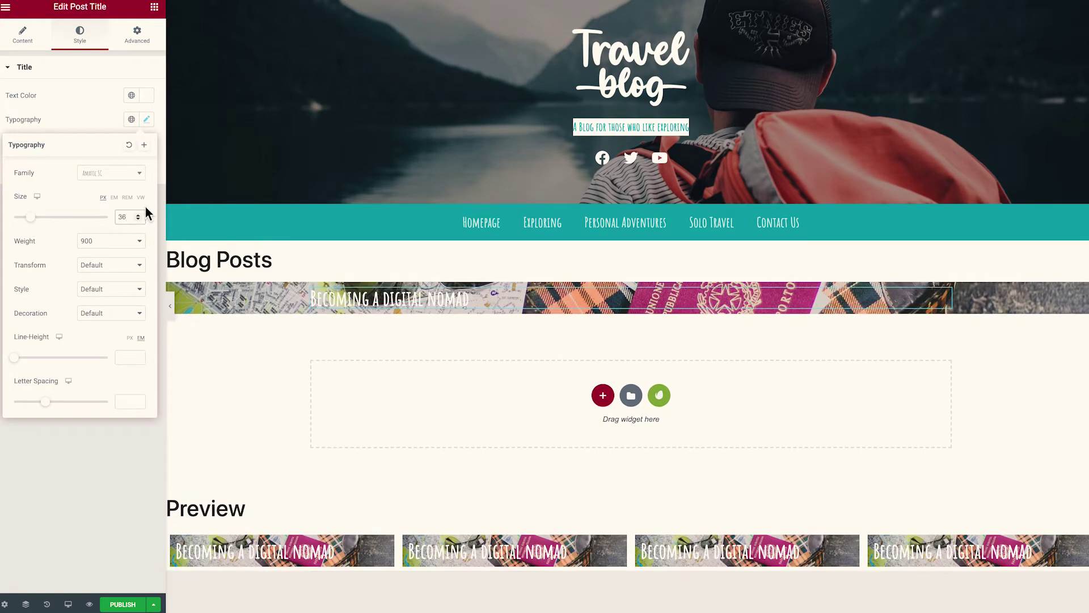
{"action": "type", "text": "38"}
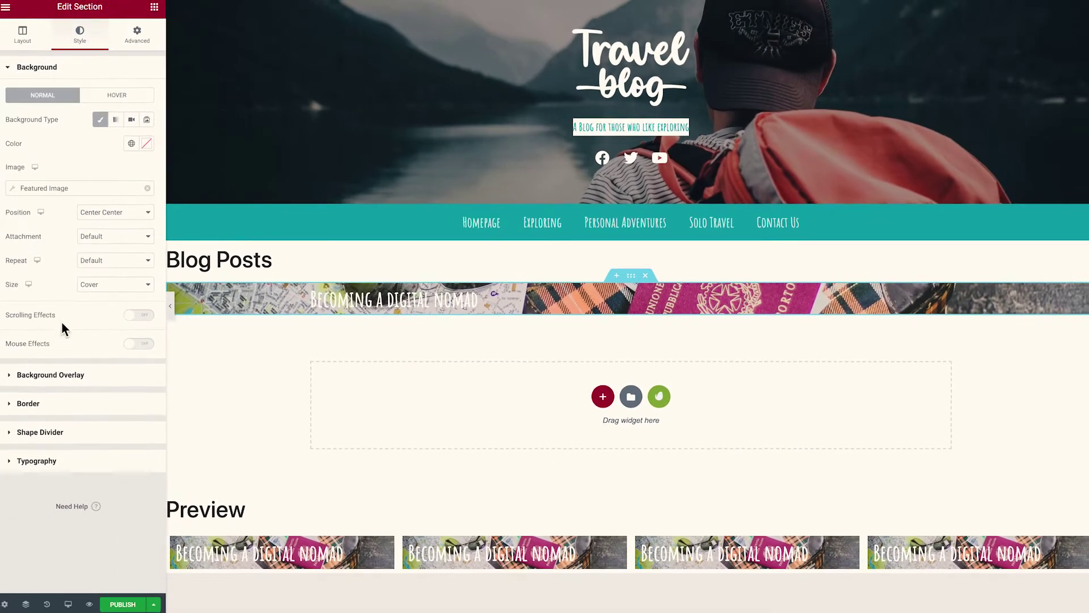
Step: Add a classic background overlay coloured #000000 to the section
{"action": "left_click", "coordinate": [47, 378]}
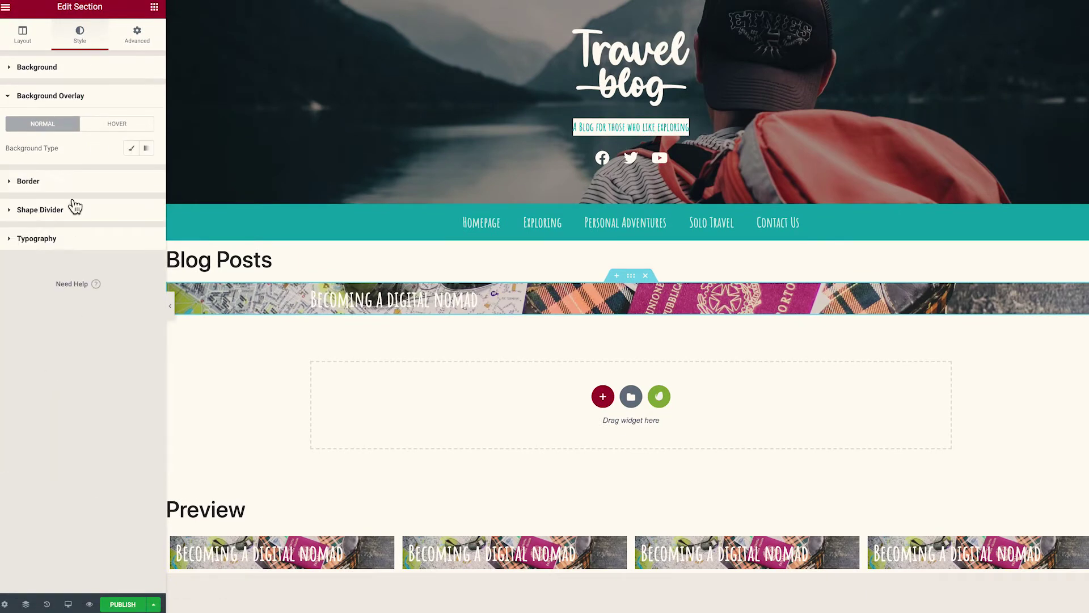
{"action": "left_click", "coordinate": [133, 150]}
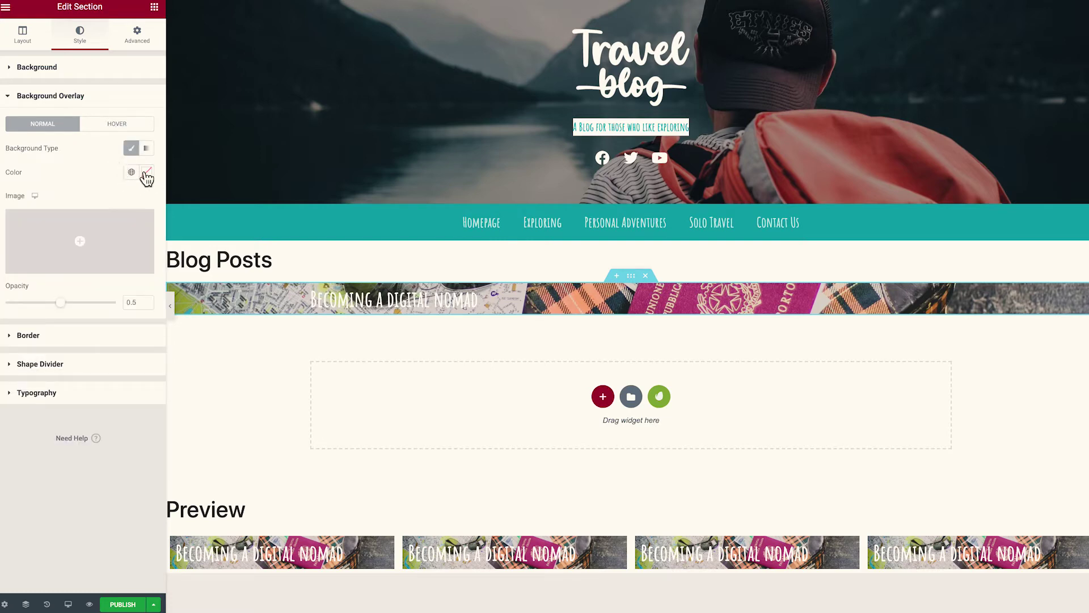
{"action": "mouse_move", "coordinate": [104, 245]}
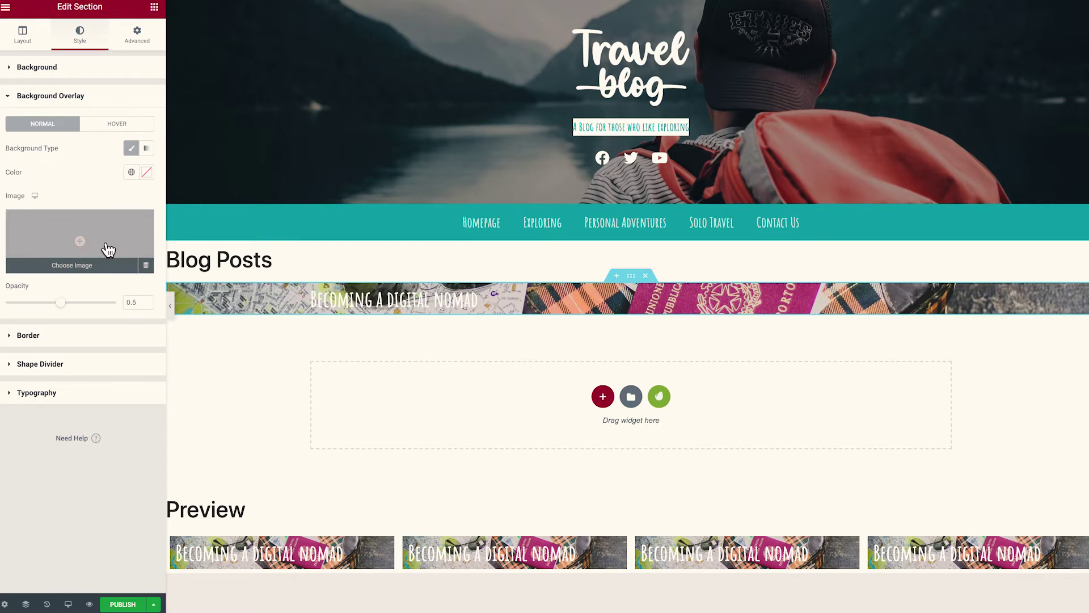
{"action": "left_click", "coordinate": [146, 179]}
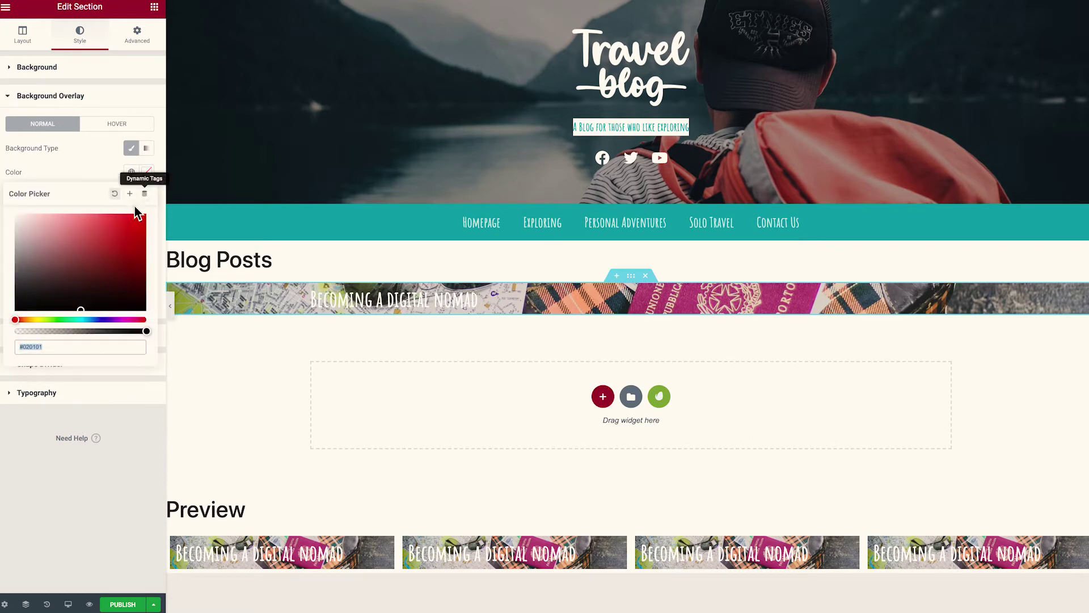
{"action": "left_click", "coordinate": [80, 243]}
{"action": "type", "text": "#000000"}
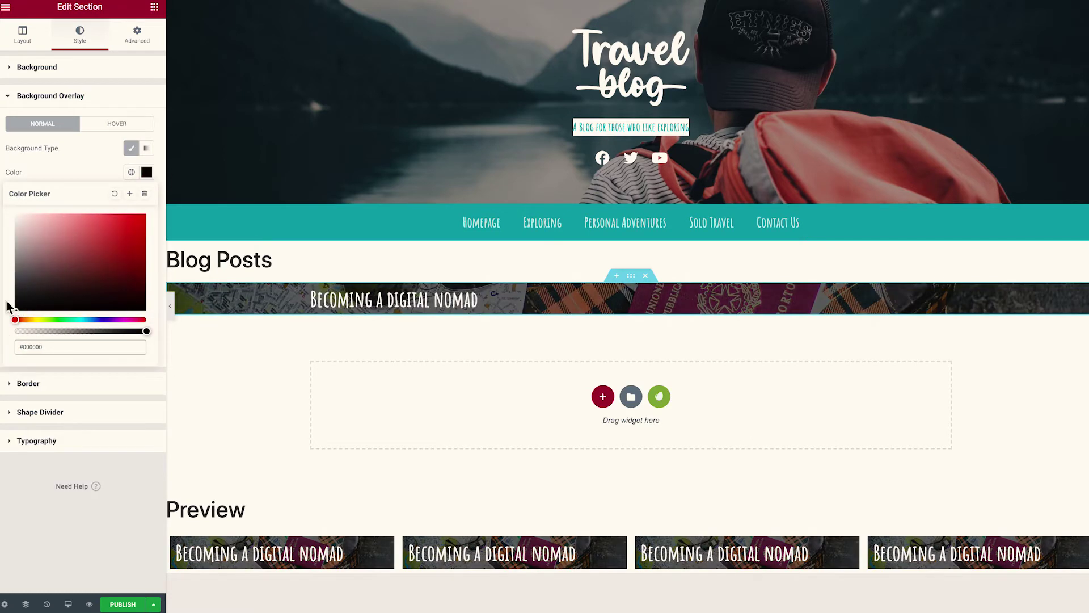
{"action": "left_click", "coordinate": [82, 179]}
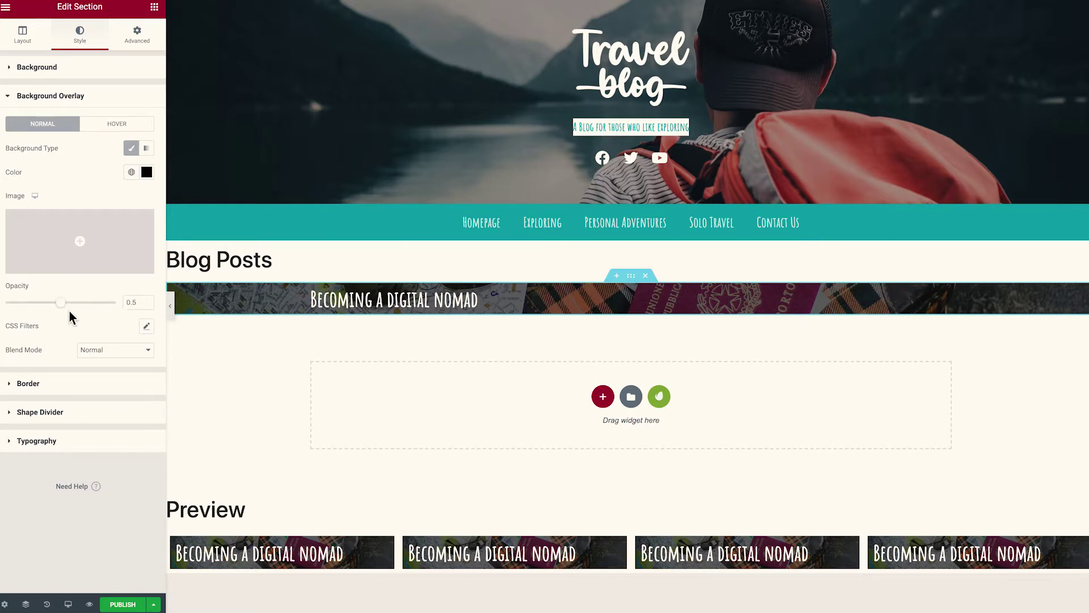
Step: Set the black overlay's opacity to about 0.5
{"action": "left_click_drag", "start_coordinate": [61, 307], "coordinate": [15, 324]}
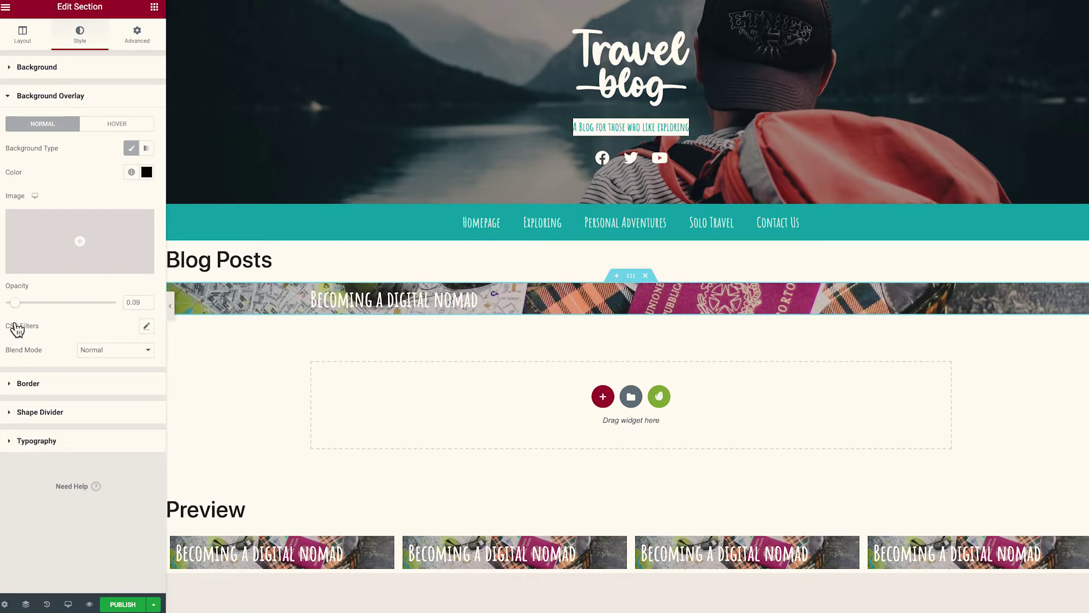
{"action": "left_click_drag", "start_coordinate": [17, 328], "coordinate": [62, 324]}
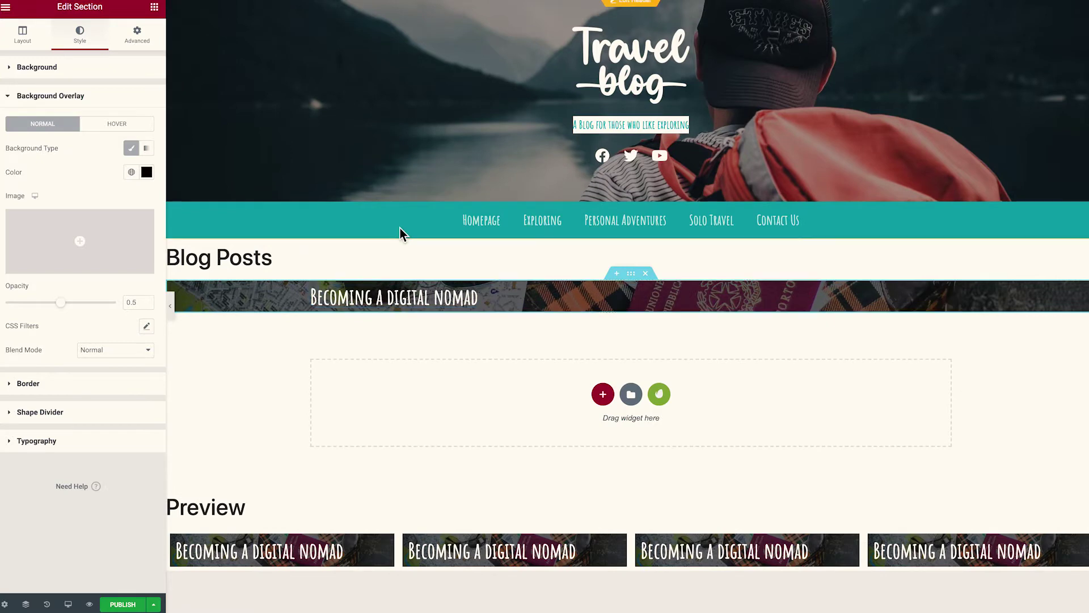
{"action": "left_click", "coordinate": [371, 298]}
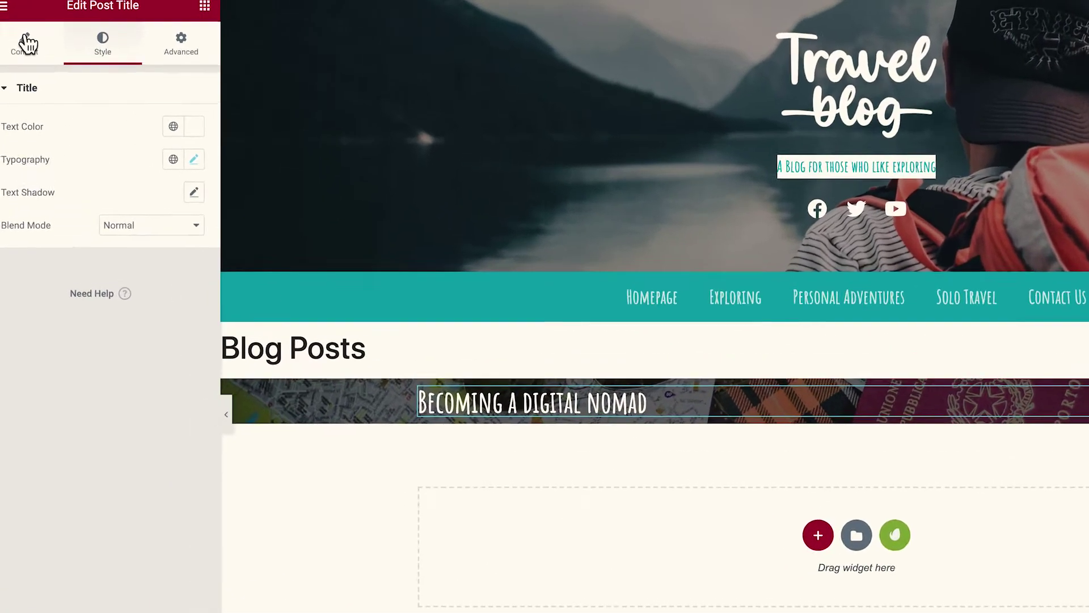
Step: Link the post title to each post's URL using the Post URL dynamic tag
{"action": "left_click", "coordinate": [27, 43]}
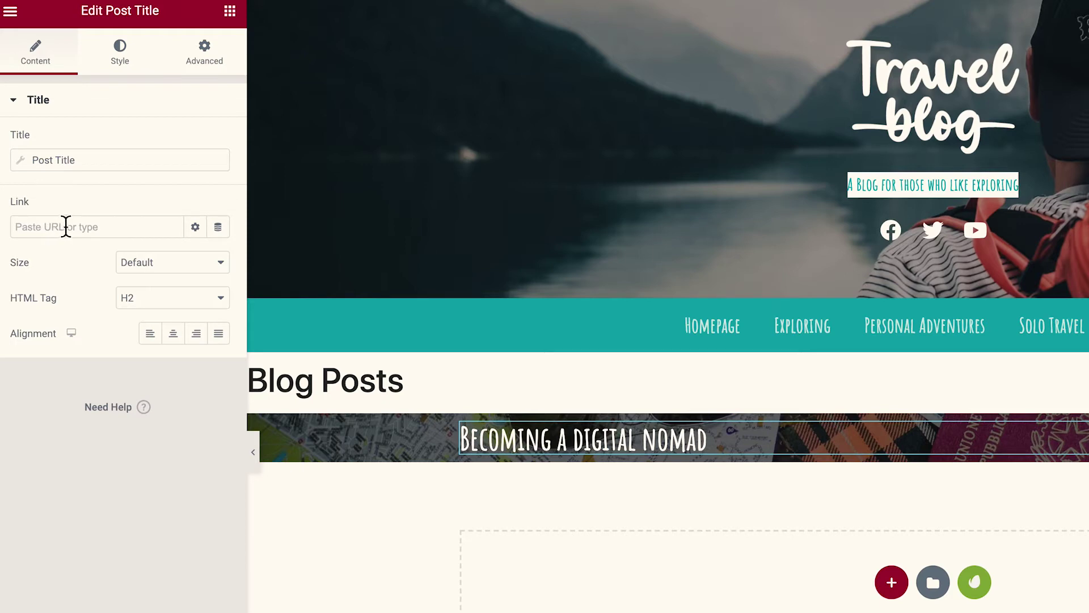
{"action": "left_click", "coordinate": [219, 229]}
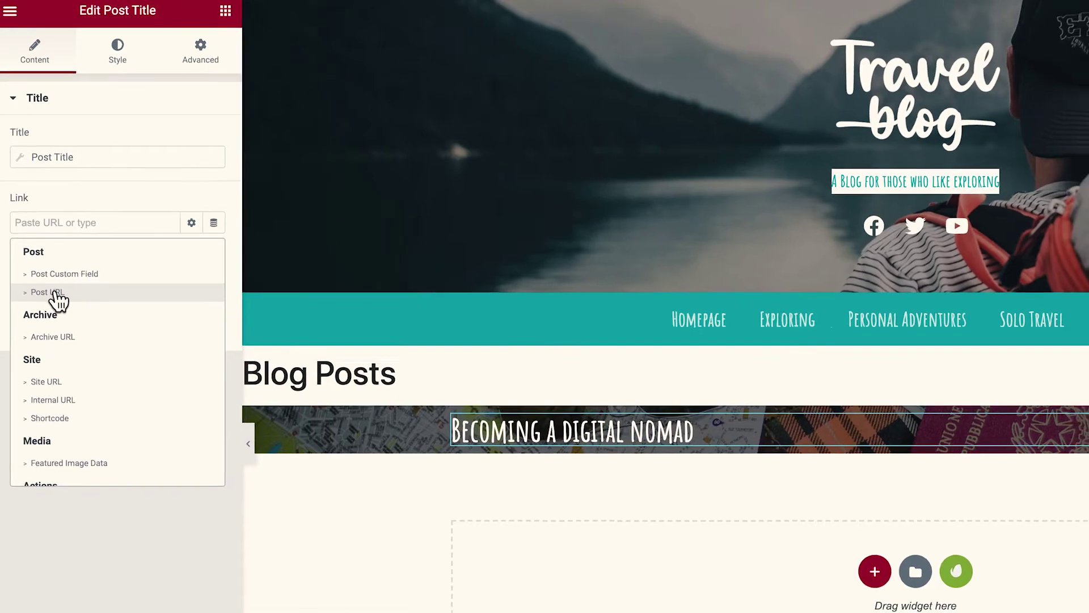
{"action": "left_click", "coordinate": [55, 293]}
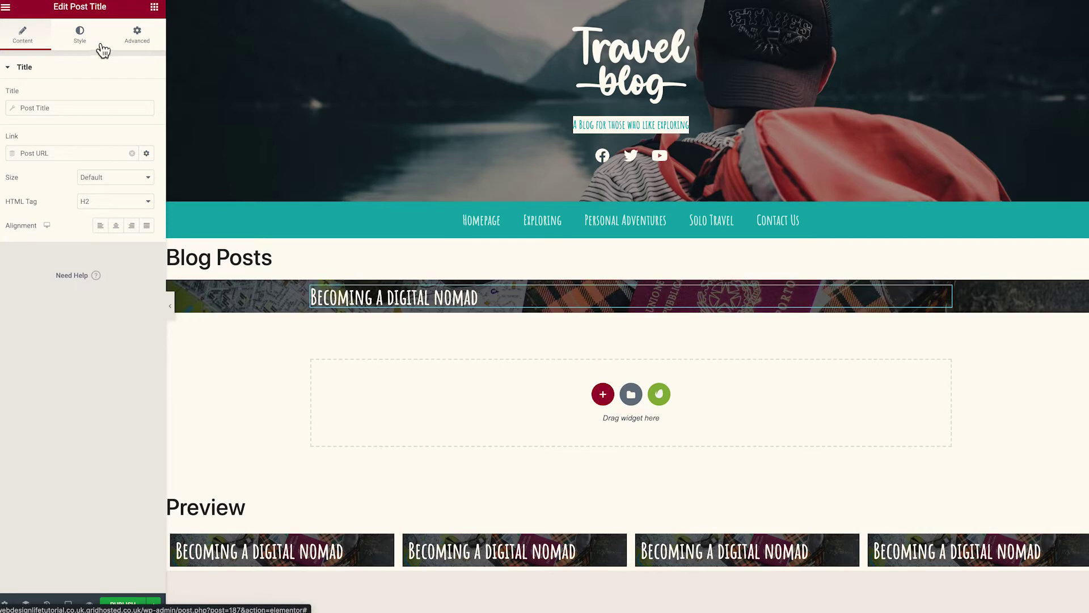
{"action": "left_click", "coordinate": [154, 7]}
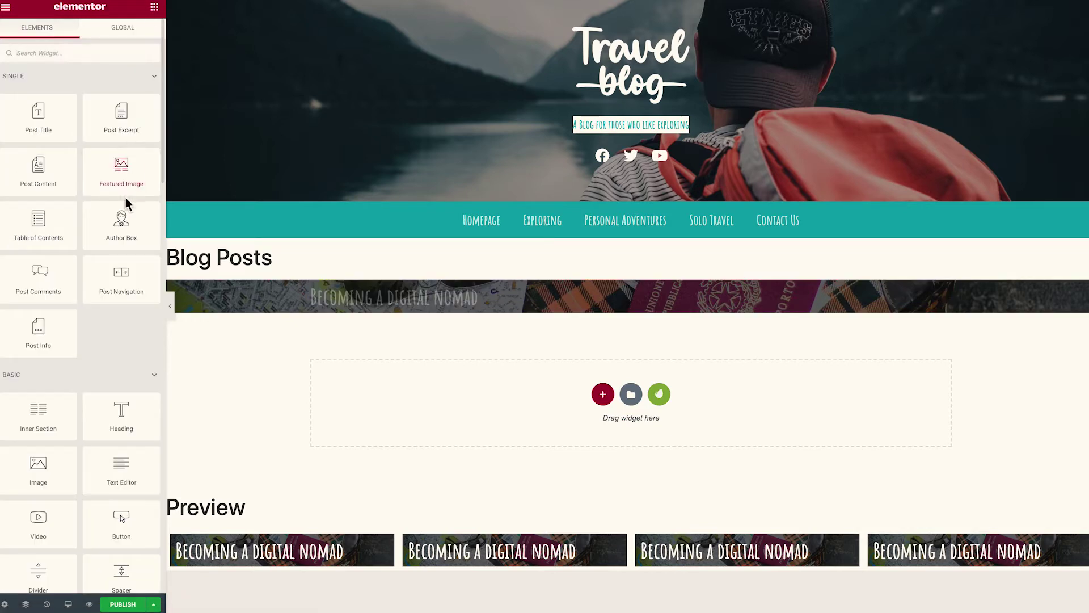
Step: Add a Heading above the post title with a div tag and the Accent global font
{"action": "scroll", "coordinate": [142, 204], "scroll_direction": "down", "scroll_amount": 1}
{"action": "left_click_drag", "start_coordinate": [122, 369], "coordinate": [337, 288]}
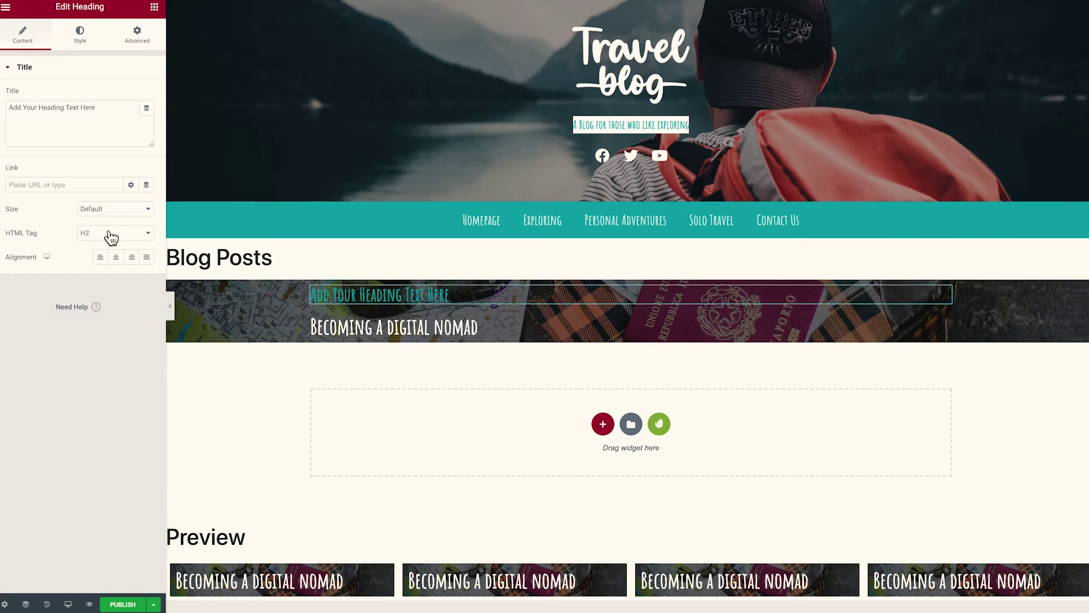
{"action": "left_click", "coordinate": [111, 236]}
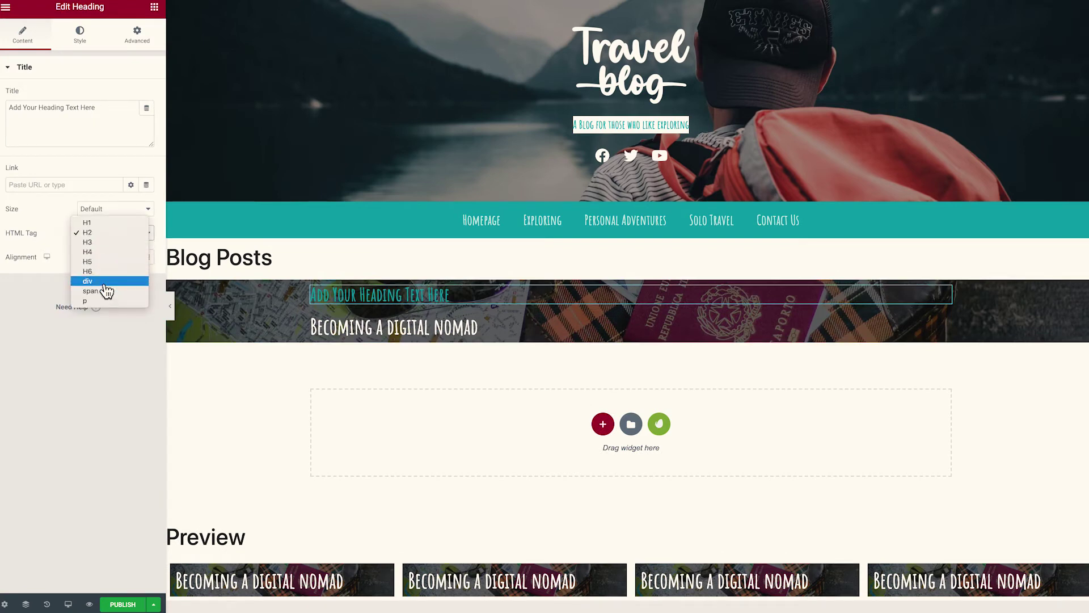
{"action": "left_click", "coordinate": [104, 282]}
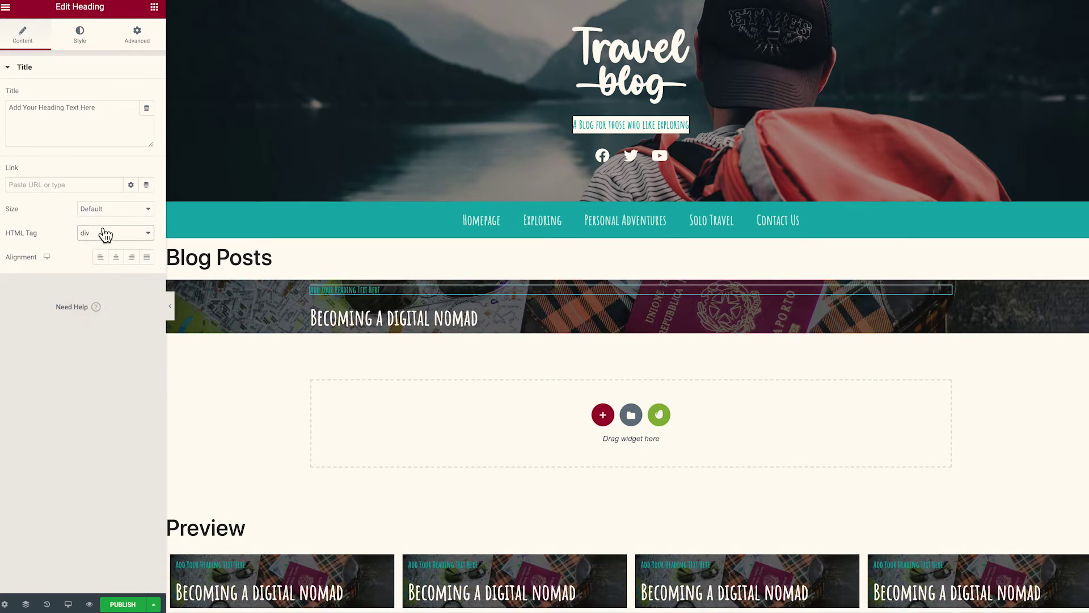
{"action": "left_click", "coordinate": [83, 36]}
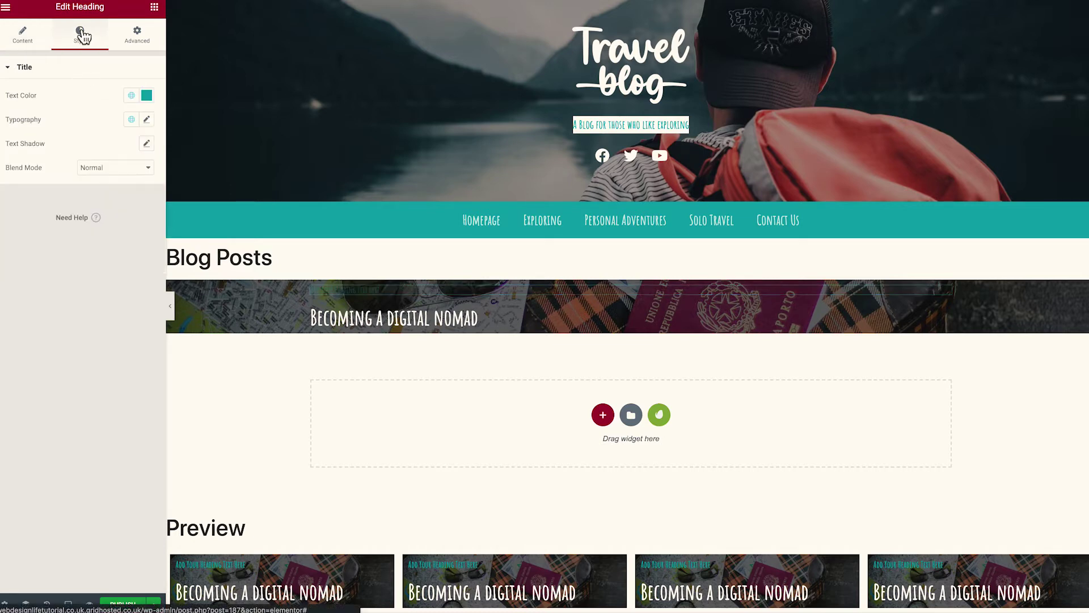
{"action": "left_click", "coordinate": [130, 121]}
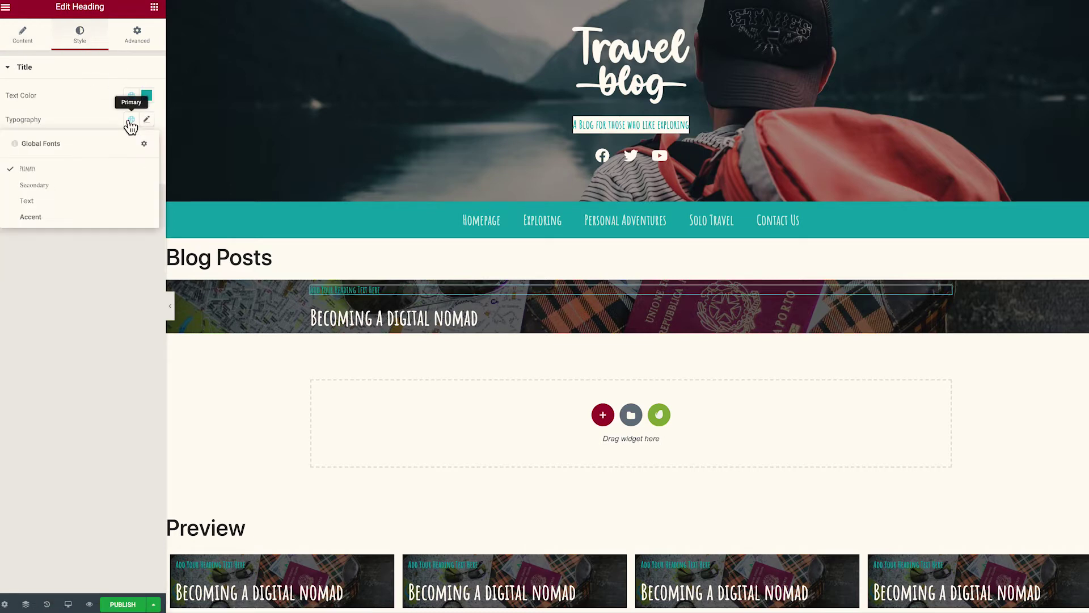
{"action": "left_click", "coordinate": [50, 218]}
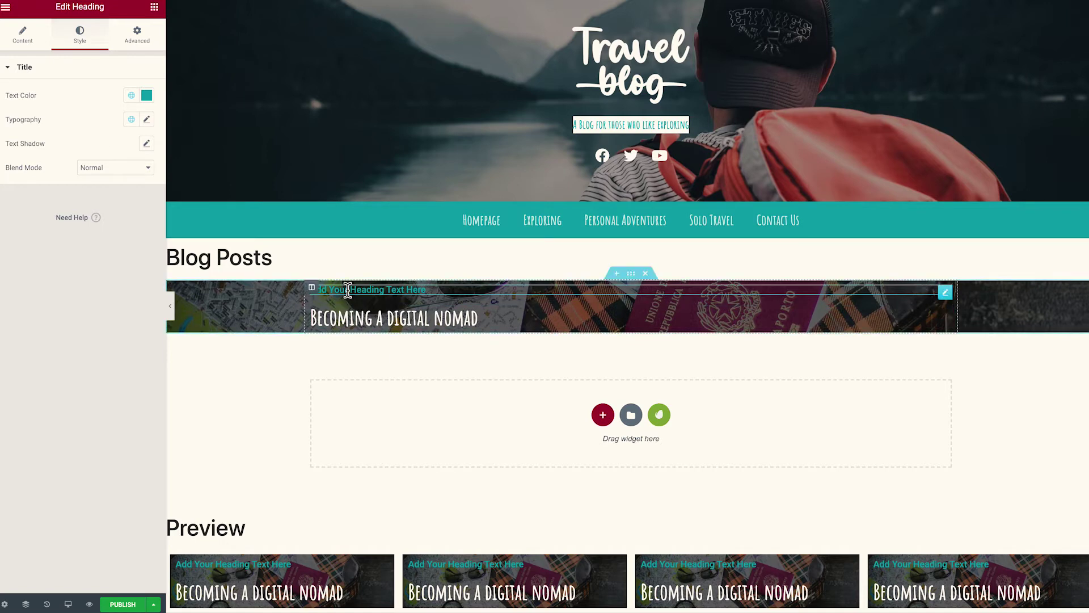
Step: Replace the placeholder heading text with a Post Terms dynamic tag using the Categories taxonomy
{"action": "left_click", "coordinate": [24, 37]}
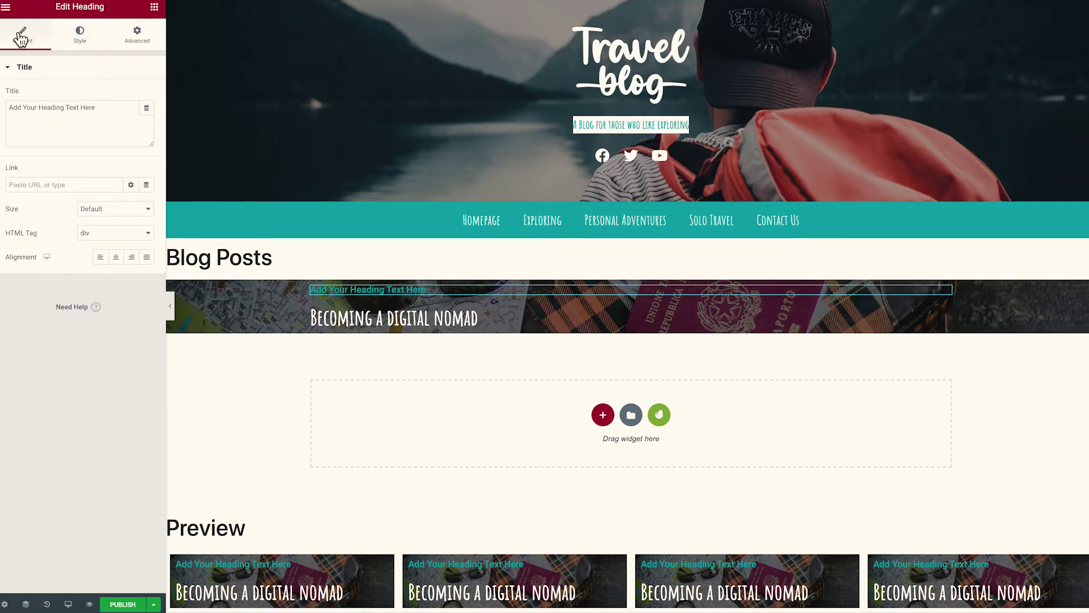
{"action": "left_click_drag", "start_coordinate": [116, 111], "coordinate": [6, 108]}
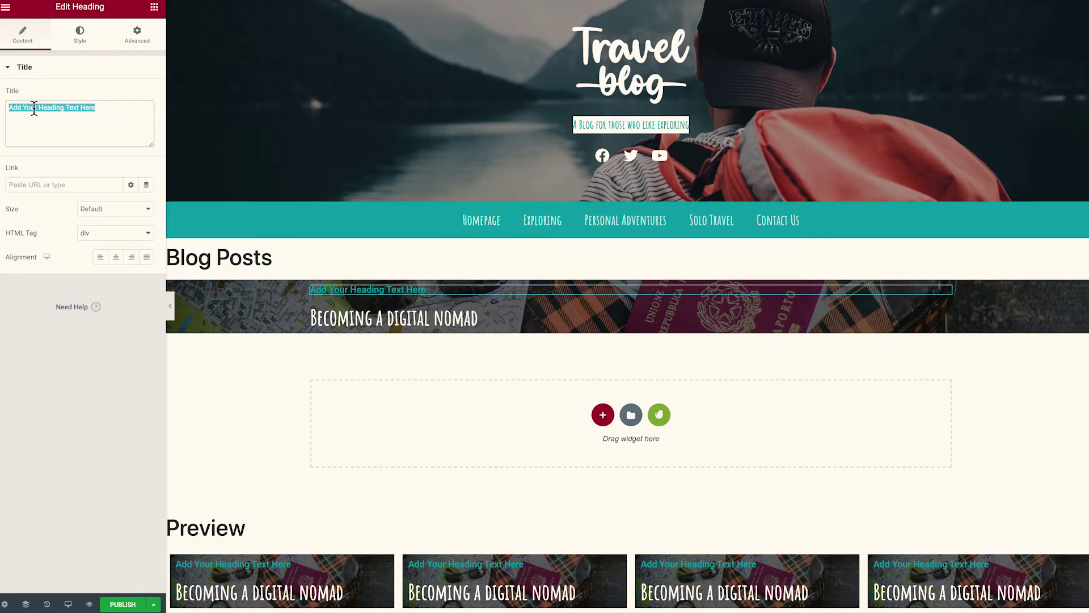
{"action": "key", "text": "BackSpace"}
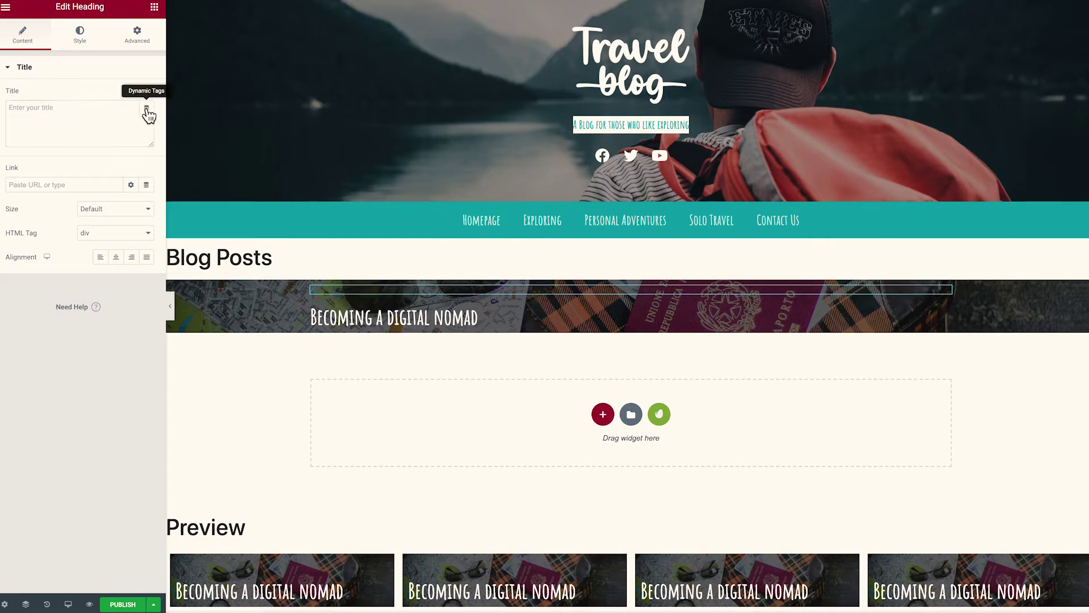
{"action": "left_click", "coordinate": [147, 109]}
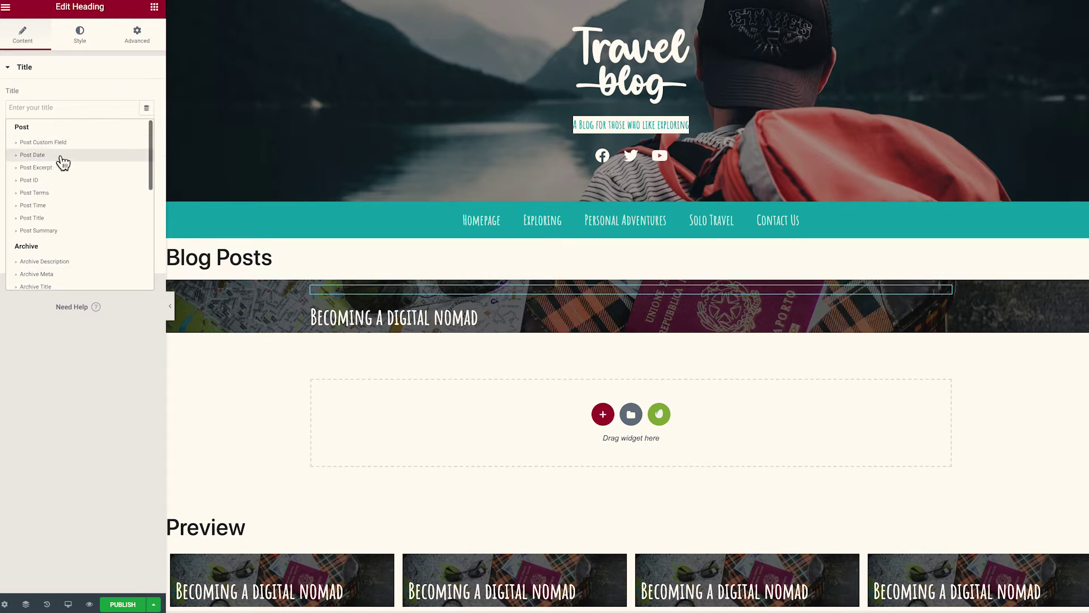
{"action": "left_click", "coordinate": [48, 194]}
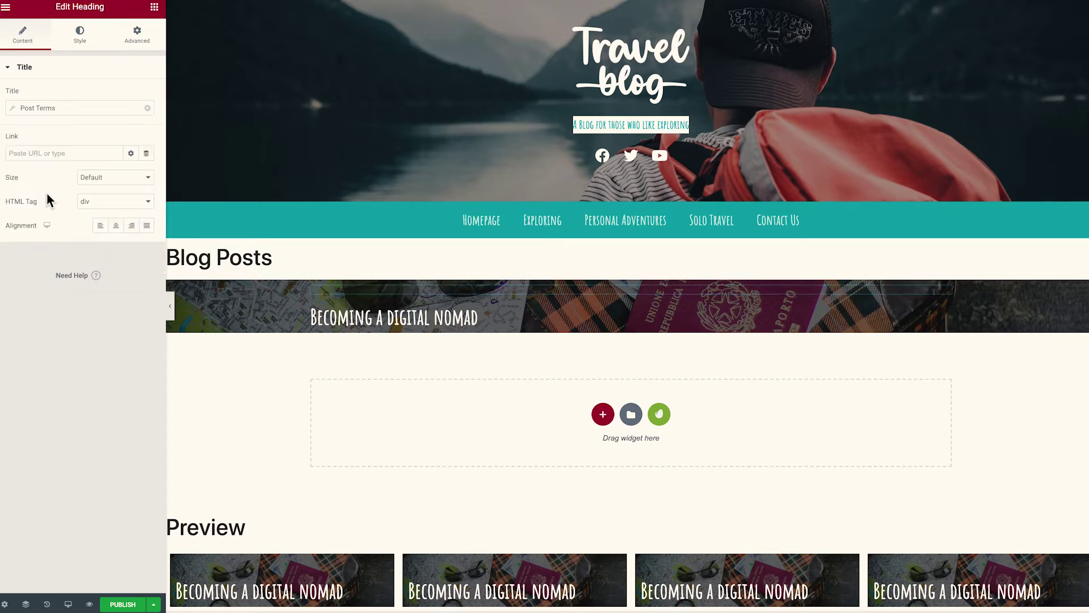
{"action": "left_click", "coordinate": [80, 108]}
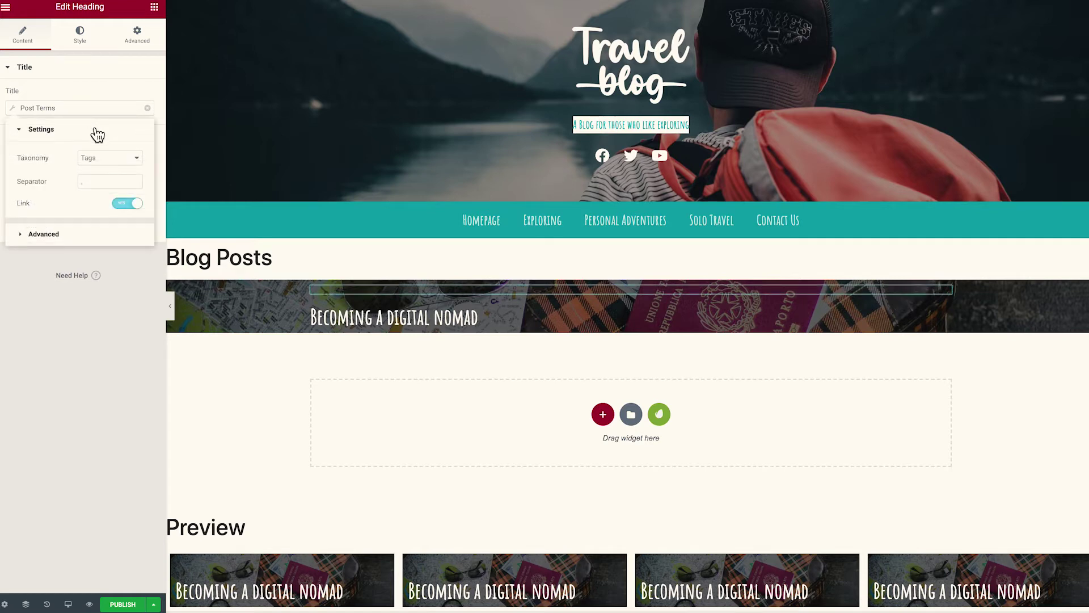
{"action": "left_click", "coordinate": [104, 160]}
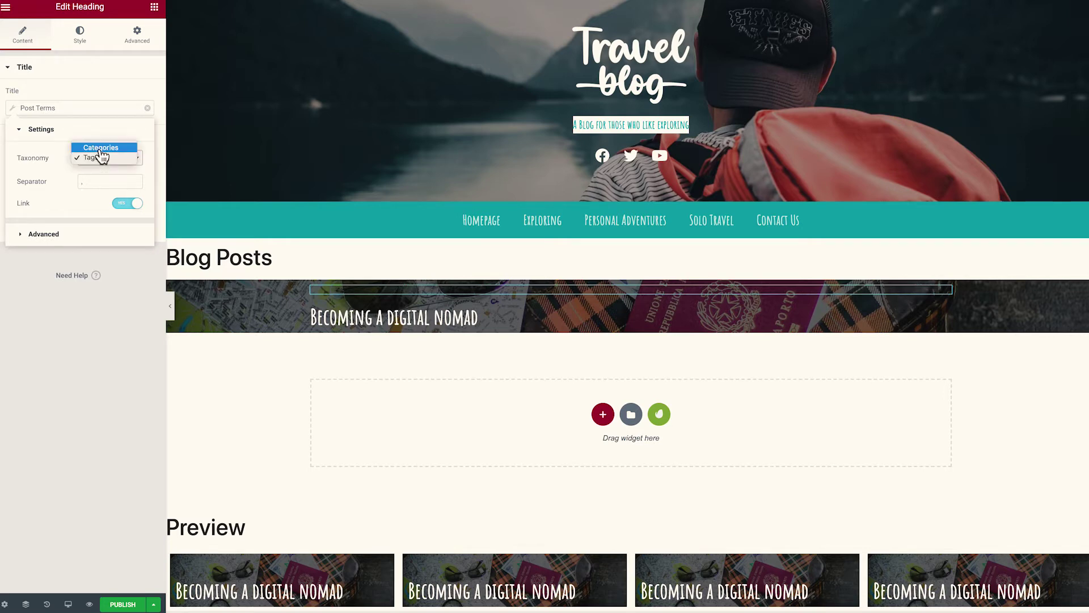
{"action": "left_click", "coordinate": [100, 149]}
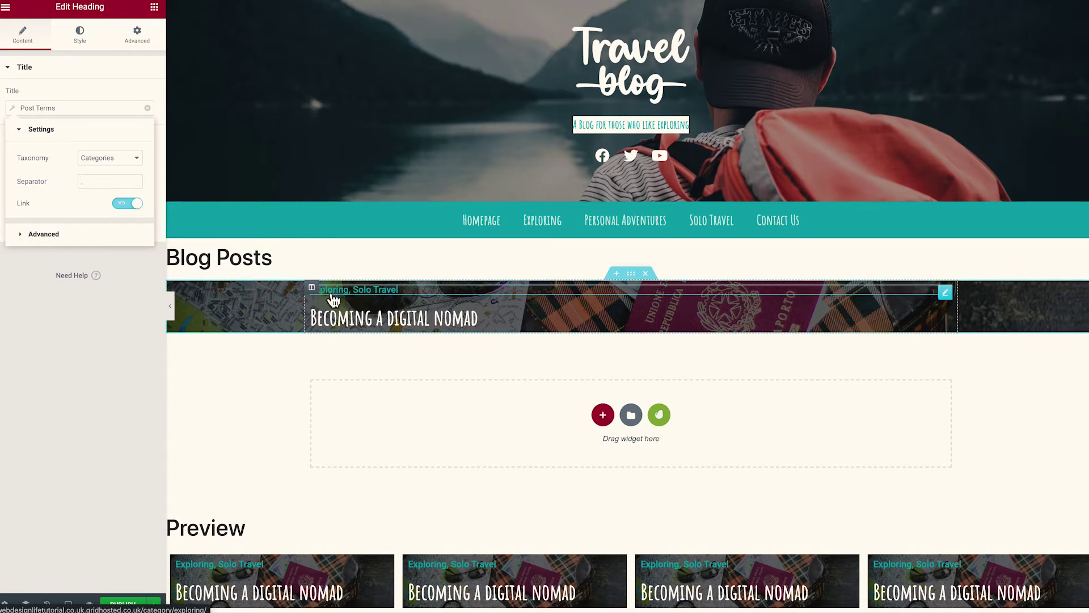
{"action": "left_click", "coordinate": [134, 250]}
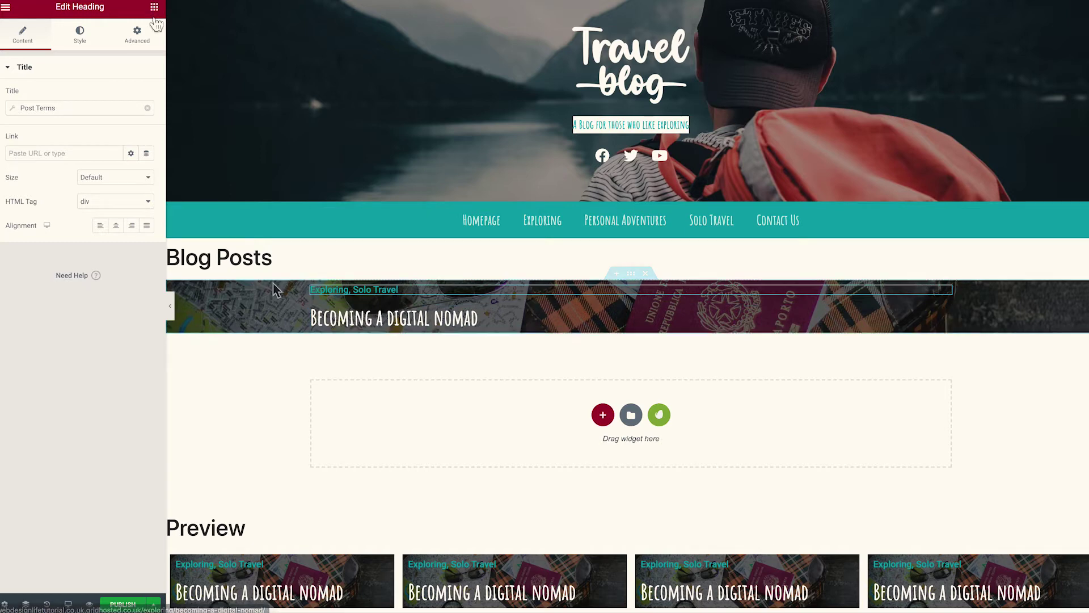
Step: Add a Button widget beneath the post title and label it 'Read More'
{"action": "left_click", "coordinate": [154, 8]}
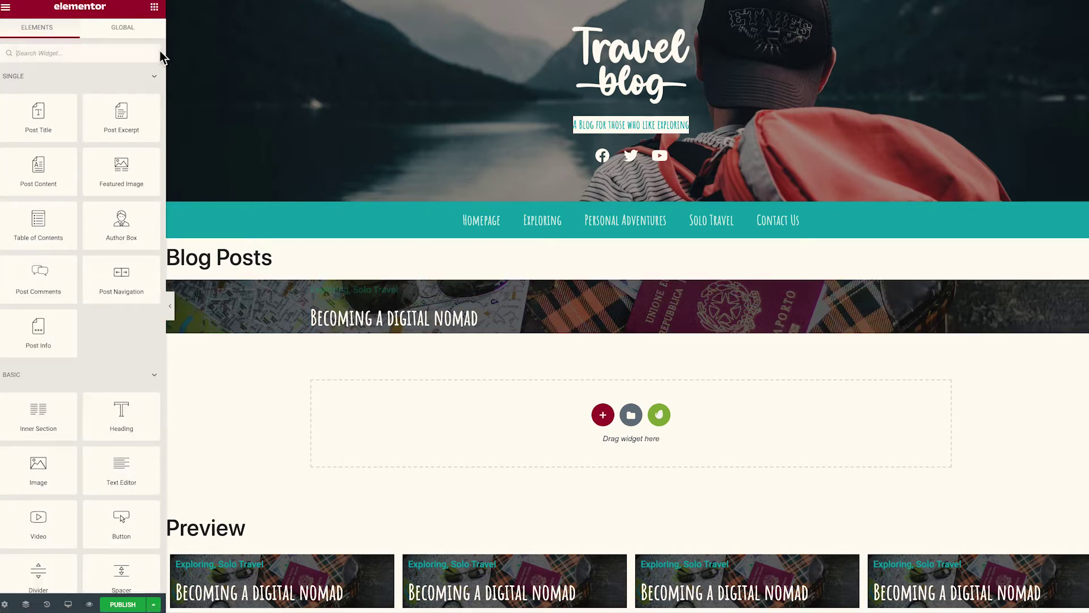
{"action": "scroll", "coordinate": [121, 193], "scroll_direction": "down", "scroll_amount": 3}
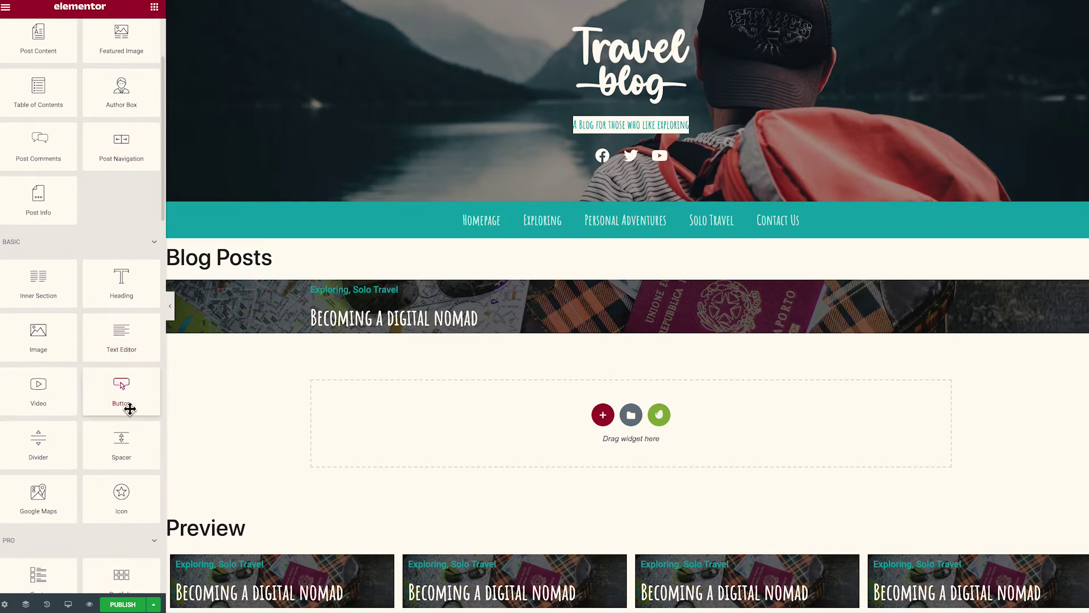
{"action": "left_click_drag", "start_coordinate": [129, 407], "coordinate": [356, 330]}
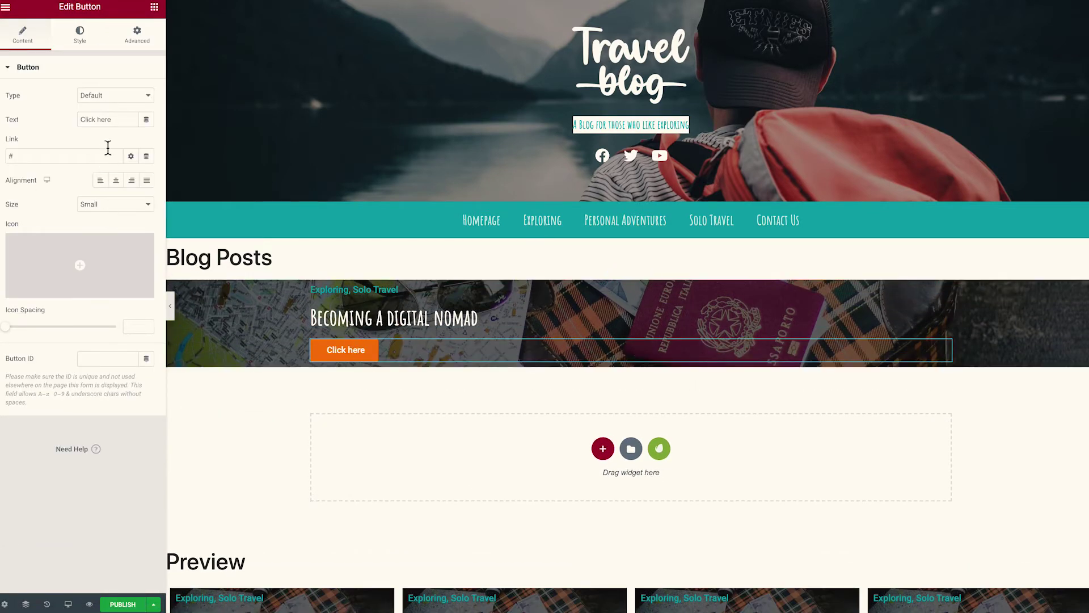
{"action": "left_click_drag", "start_coordinate": [114, 119], "coordinate": [73, 129]}
{"action": "type", "text": "Read More"}
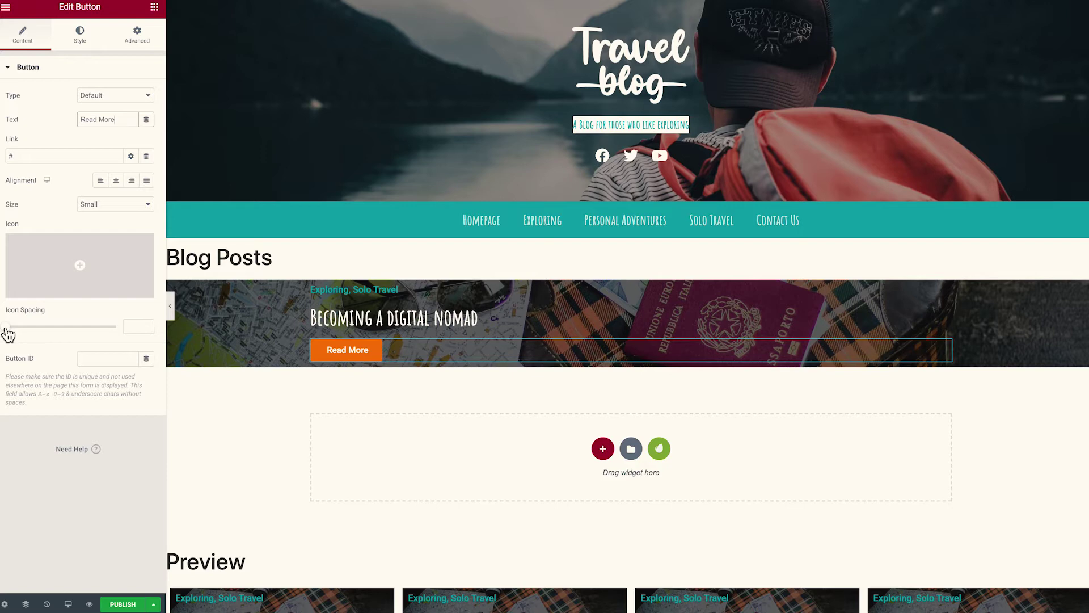
Step: Set the button's icon spacing to 0 and link it to the dynamic Post URL
{"action": "left_click_drag", "start_coordinate": [8, 335], "coordinate": [2, 339]}
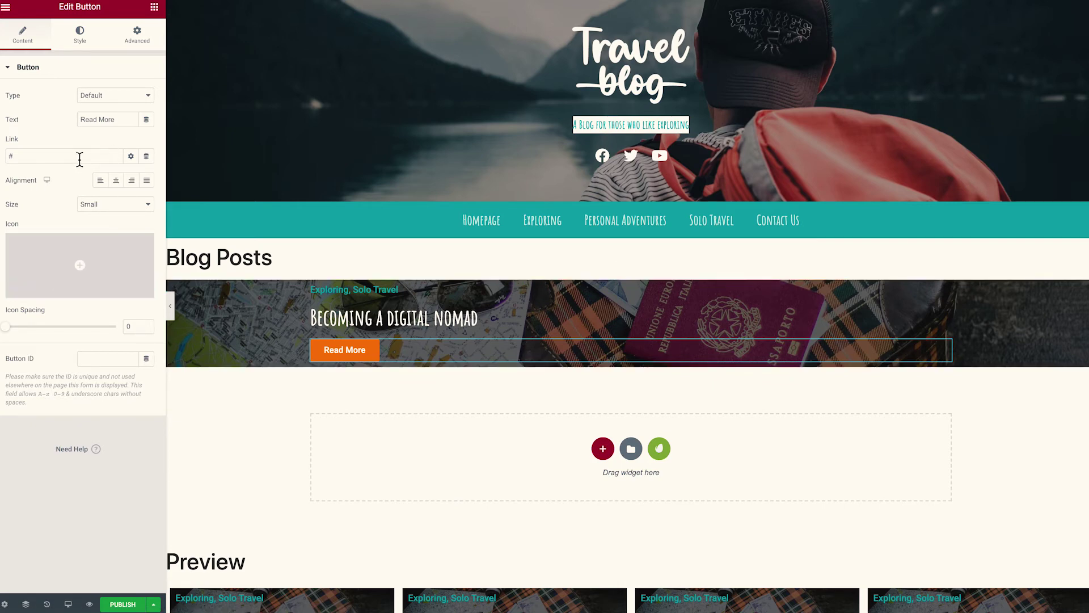
{"action": "left_click", "coordinate": [147, 158]}
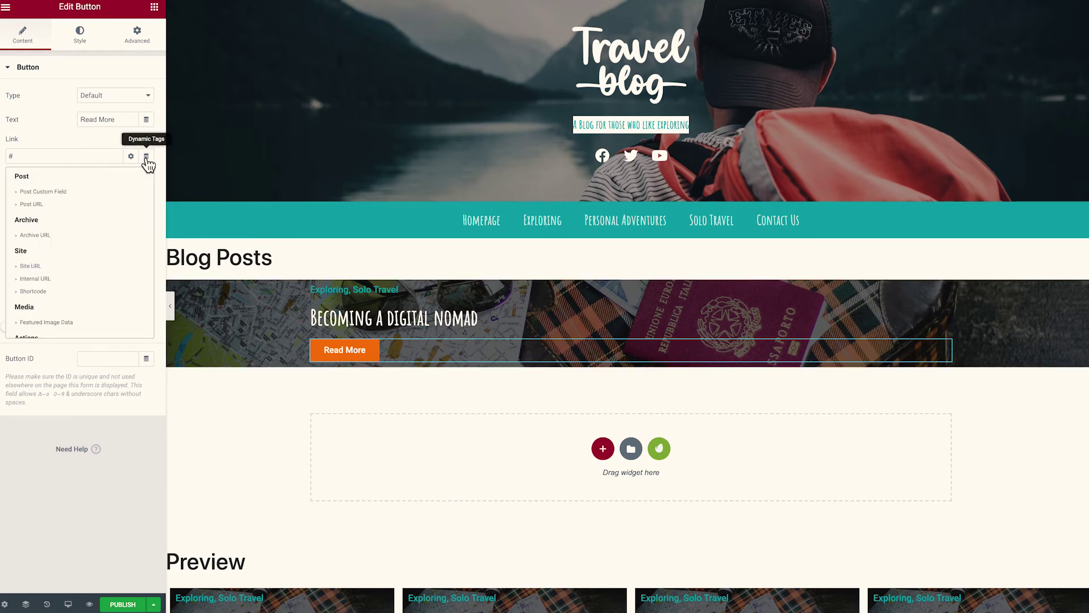
{"action": "left_click", "coordinate": [35, 205]}
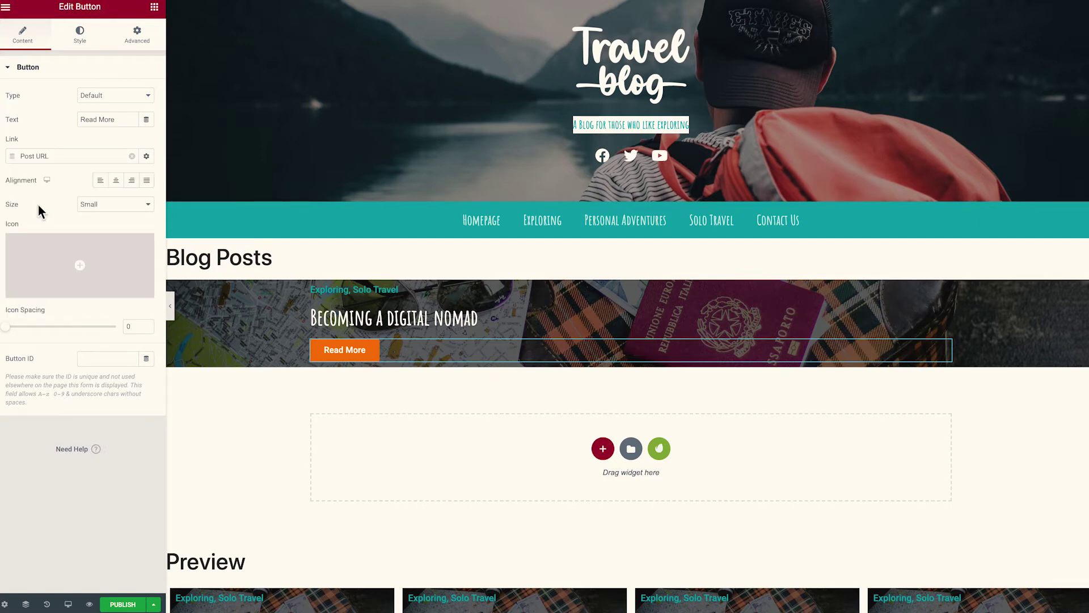
{"action": "scroll", "coordinate": [253, 302], "scroll_direction": "down", "scroll_amount": 3}
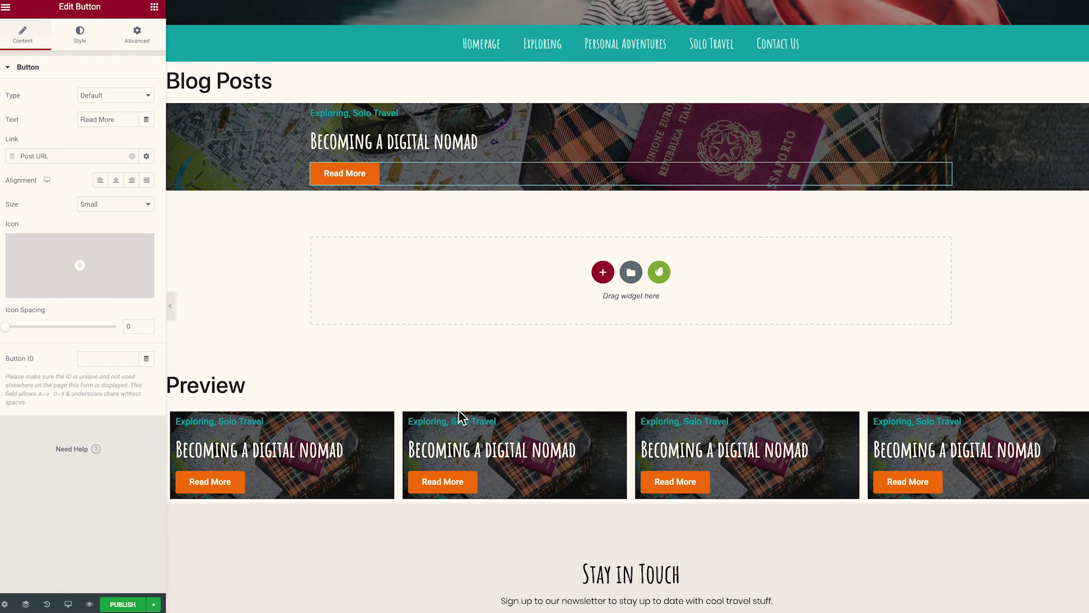
{"action": "scroll", "coordinate": [458, 411], "scroll_direction": "up", "scroll_amount": 2}
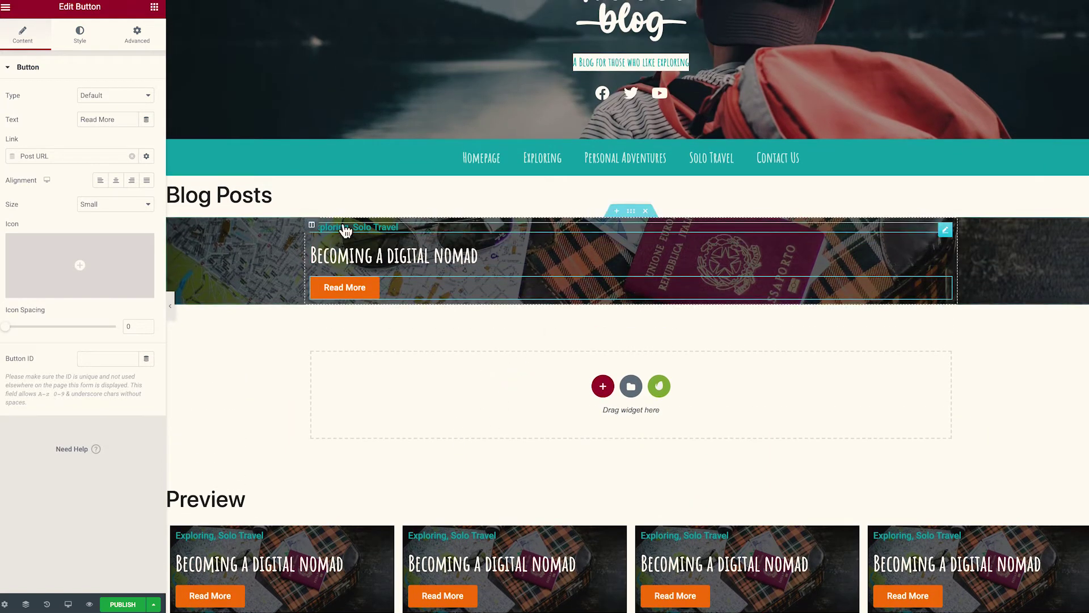
{"action": "left_click", "coordinate": [631, 214]}
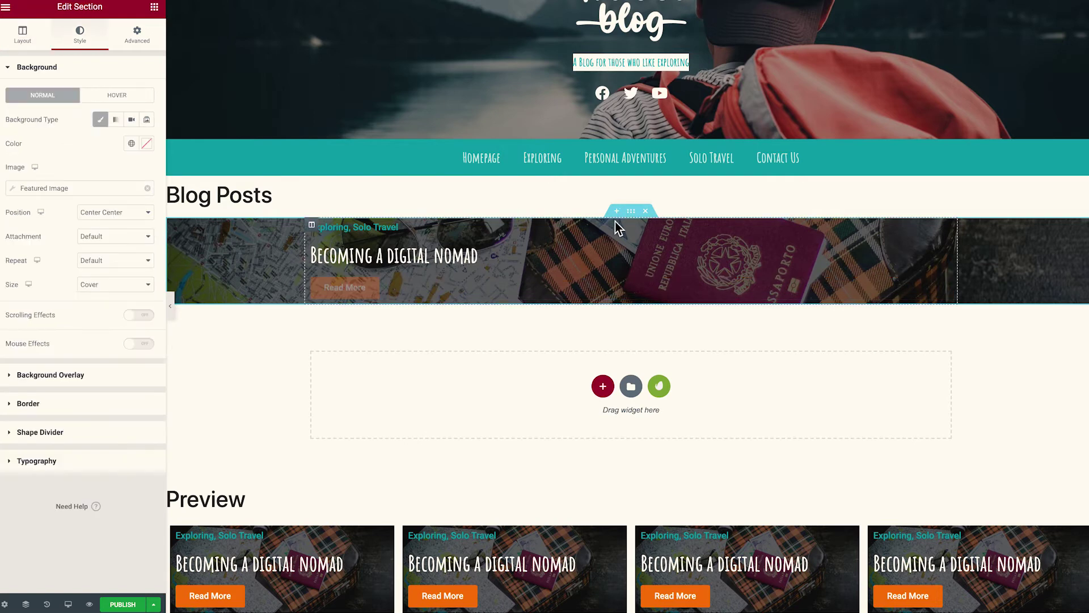
Step: Give the card section linked padding of 30 px on all sides
{"action": "left_click", "coordinate": [137, 36]}
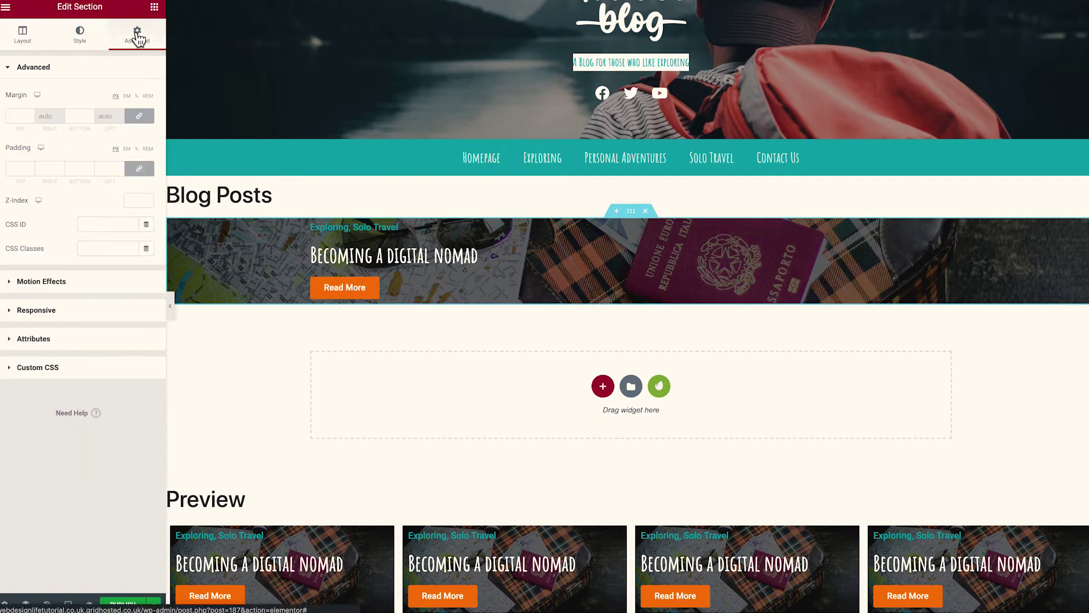
{"action": "left_click", "coordinate": [20, 169]}
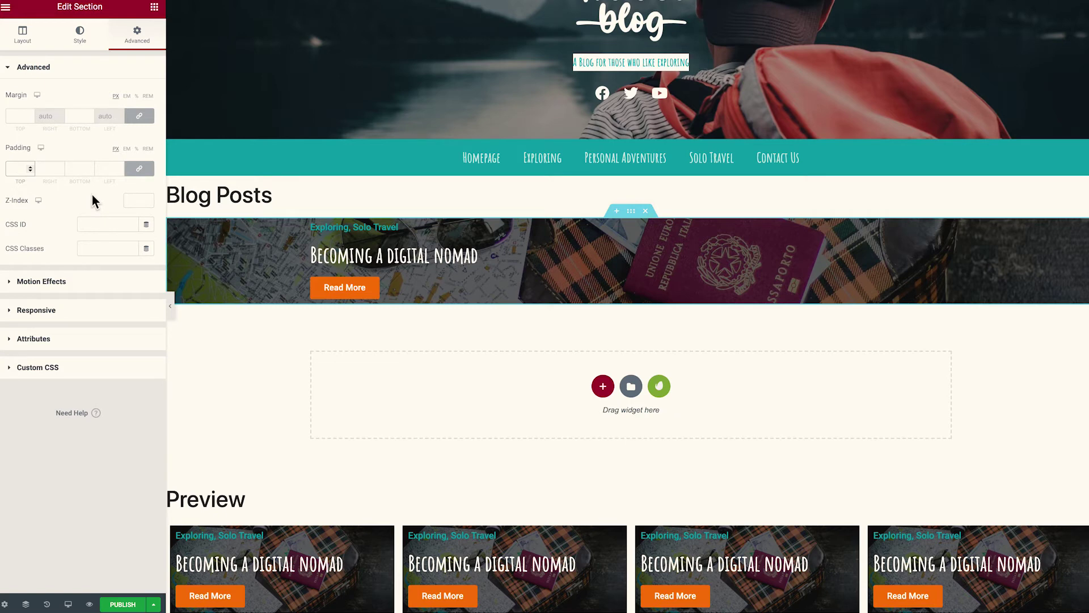
{"action": "type", "text": "30"}
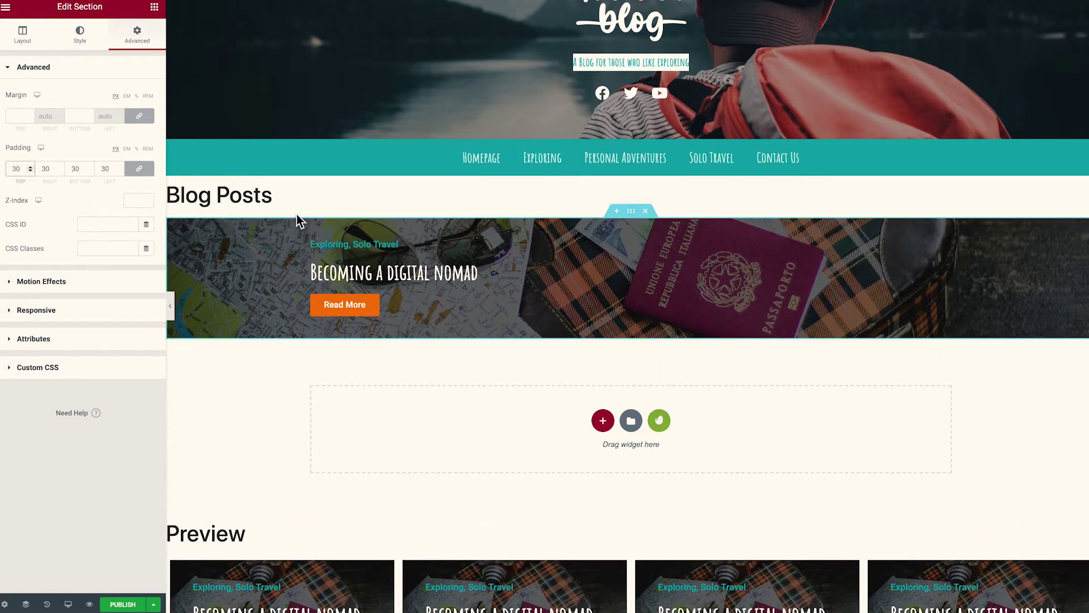
{"action": "scroll", "coordinate": [296, 363], "scroll_direction": "down", "scroll_amount": 3}
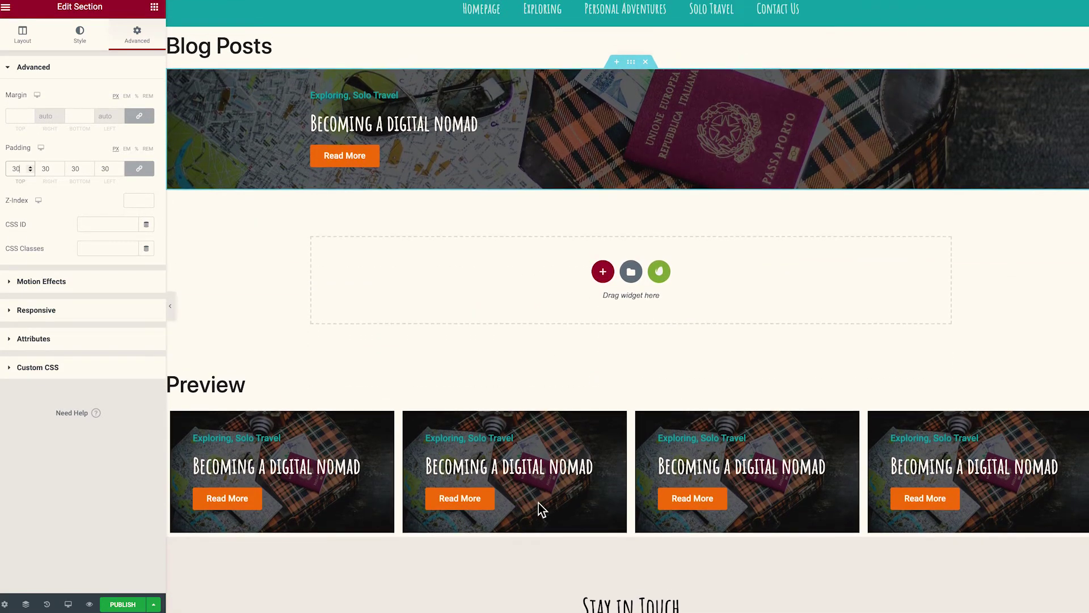
{"action": "scroll", "coordinate": [511, 506], "scroll_direction": "up", "scroll_amount": 1}
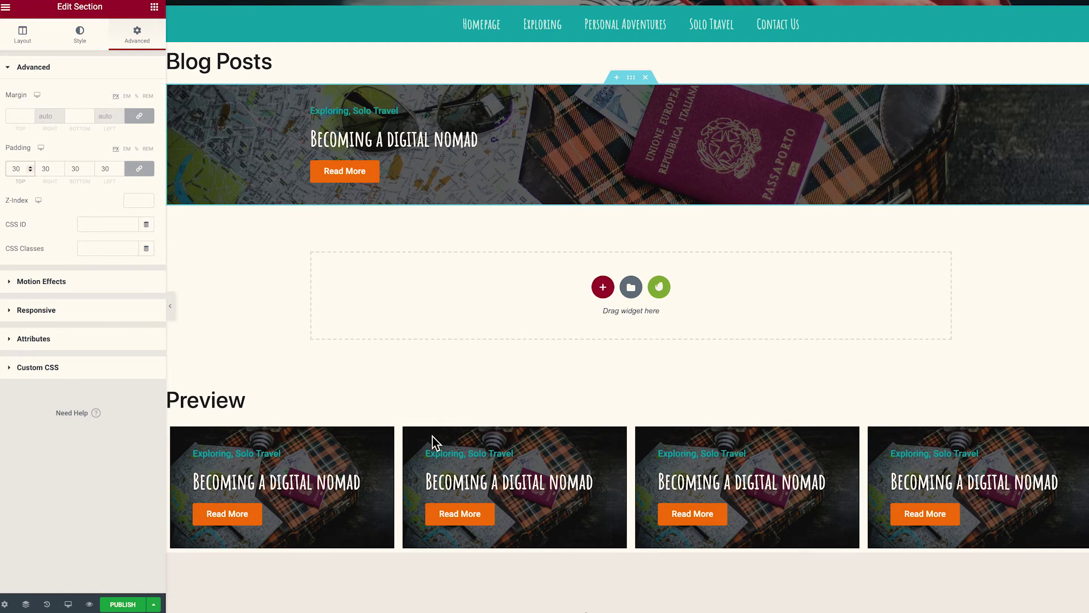
{"action": "left_click", "coordinate": [156, 8]}
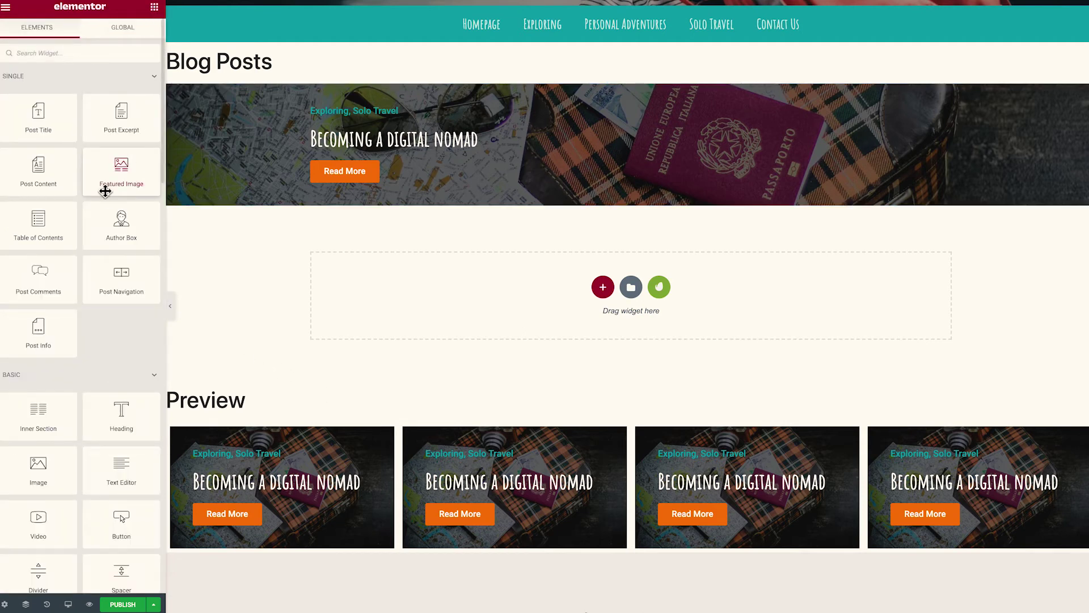
Step: Place a 150 px Spacer at the top of the card and publish the loop template
{"action": "scroll", "coordinate": [105, 190], "scroll_direction": "down", "scroll_amount": 3}
{"action": "left_click_drag", "start_coordinate": [122, 400], "coordinate": [341, 116]}
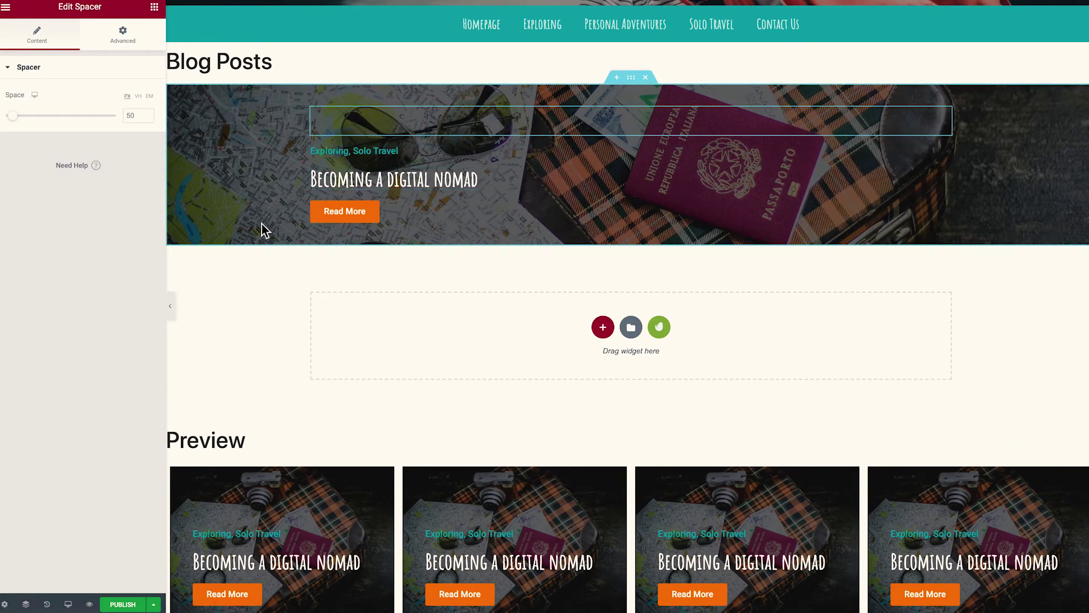
{"action": "scroll", "coordinate": [333, 248], "scroll_direction": "up", "scroll_amount": 1}
{"action": "scroll", "coordinate": [338, 246], "scroll_direction": "down", "scroll_amount": 3}
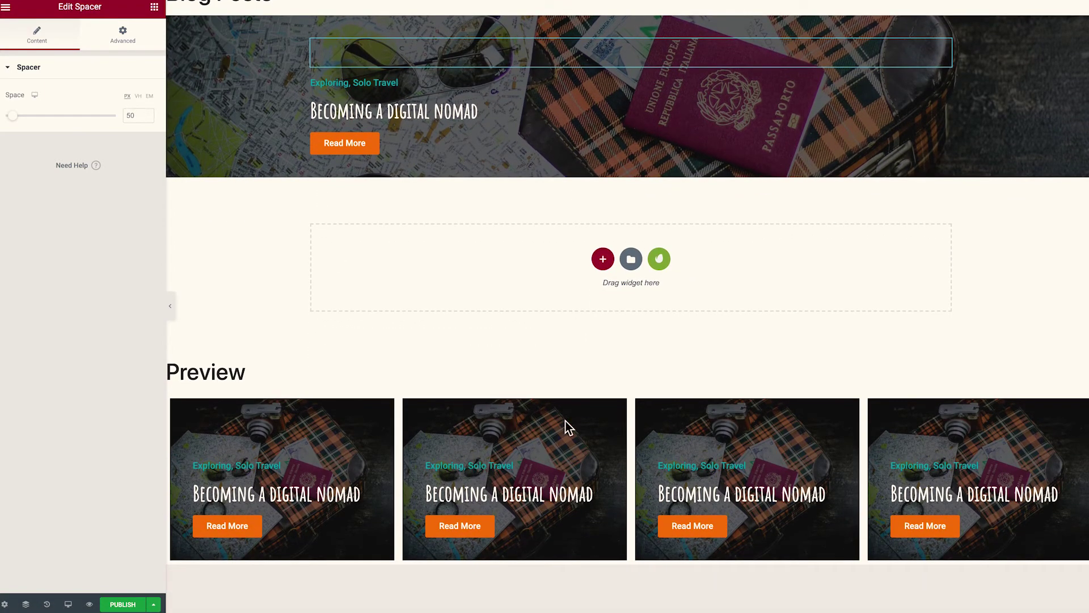
{"action": "scroll", "coordinate": [396, 297], "scroll_direction": "up", "scroll_amount": 3}
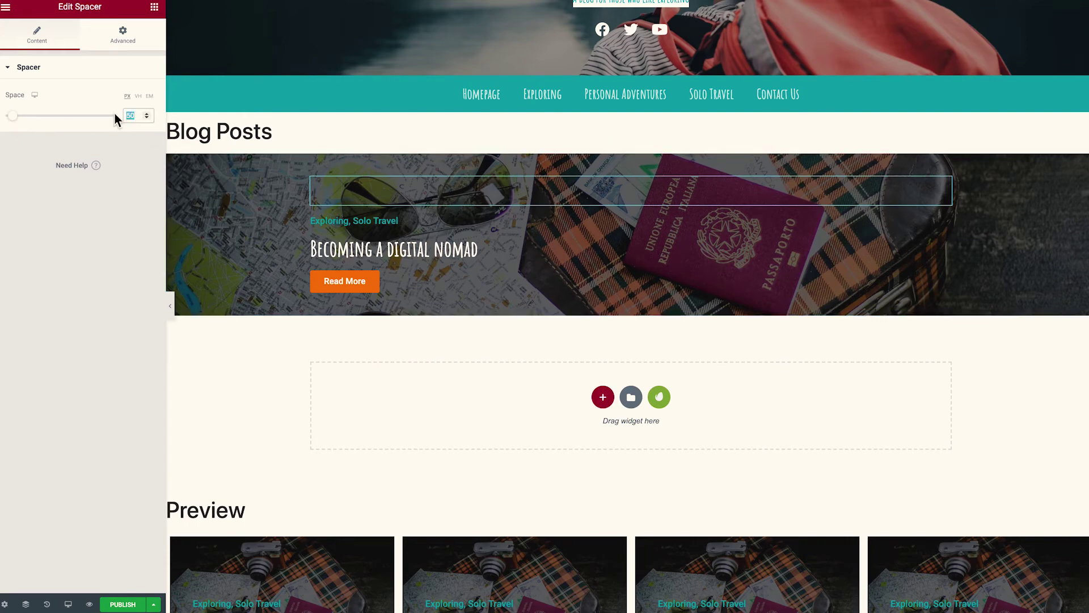
{"action": "type", "text": "150"}
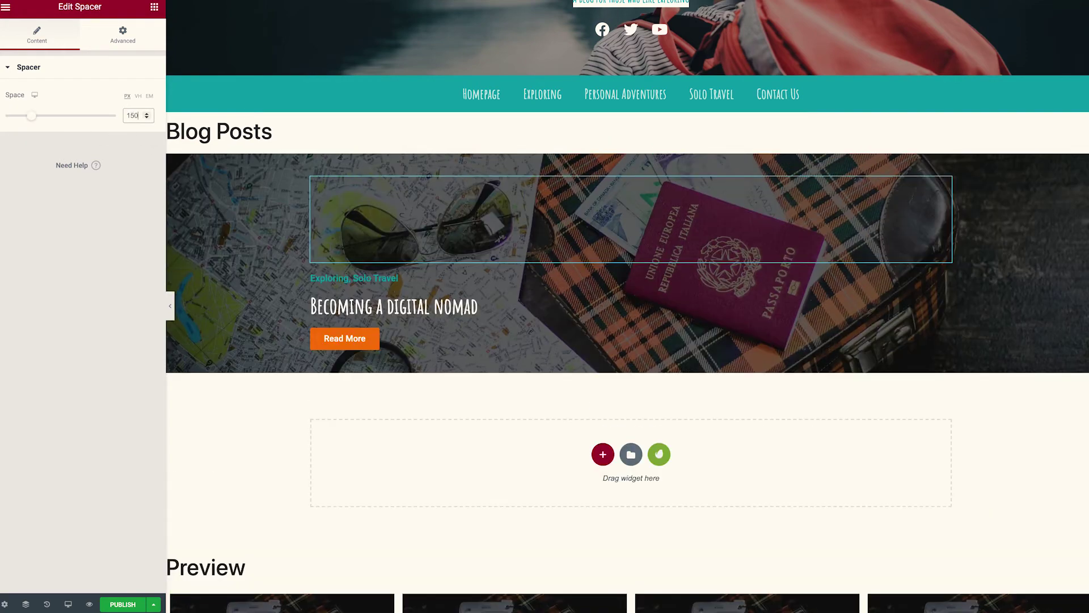
{"action": "scroll", "coordinate": [345, 250], "scroll_direction": "down", "scroll_amount": 5}
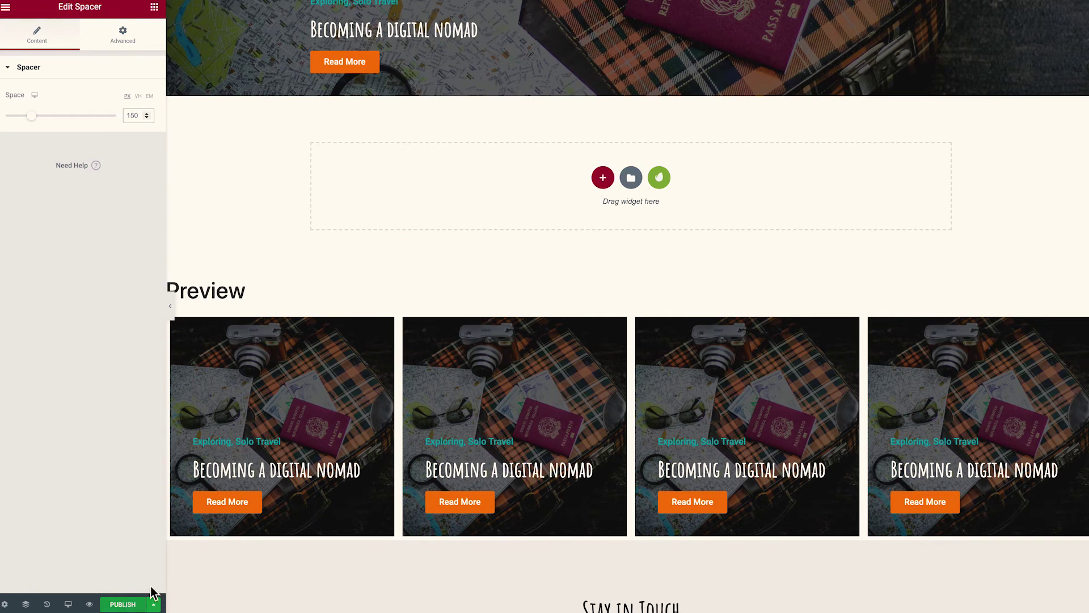
{"action": "left_click", "coordinate": [122, 605]}
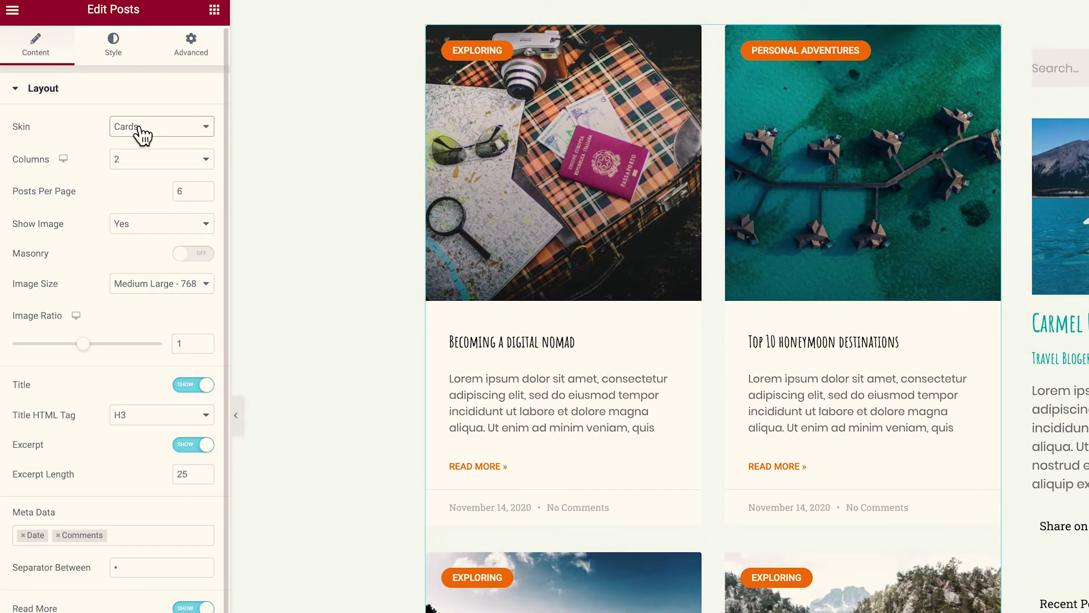
Step: Set the Posts widget skin to Custom with Blog Posts as the default loop template
{"action": "left_click", "coordinate": [142, 134]}
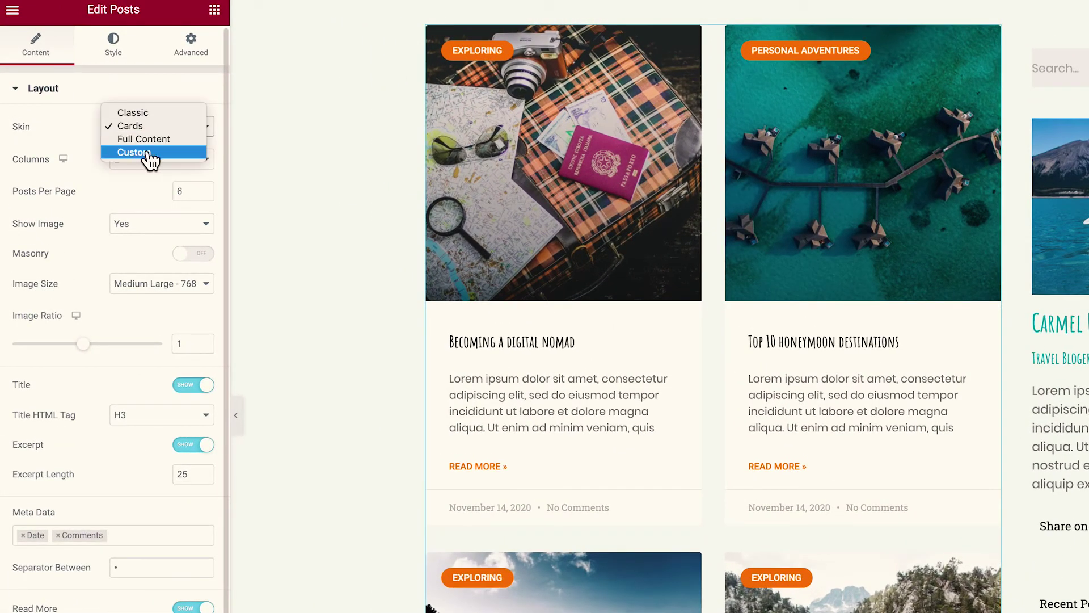
{"action": "left_click", "coordinate": [141, 153]}
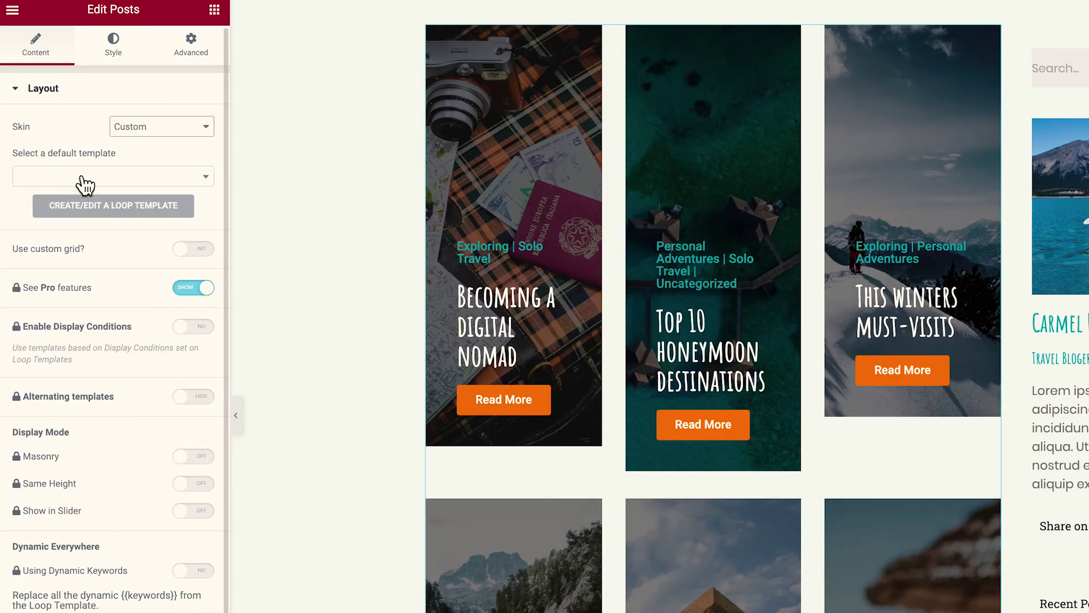
{"action": "left_click", "coordinate": [83, 176]}
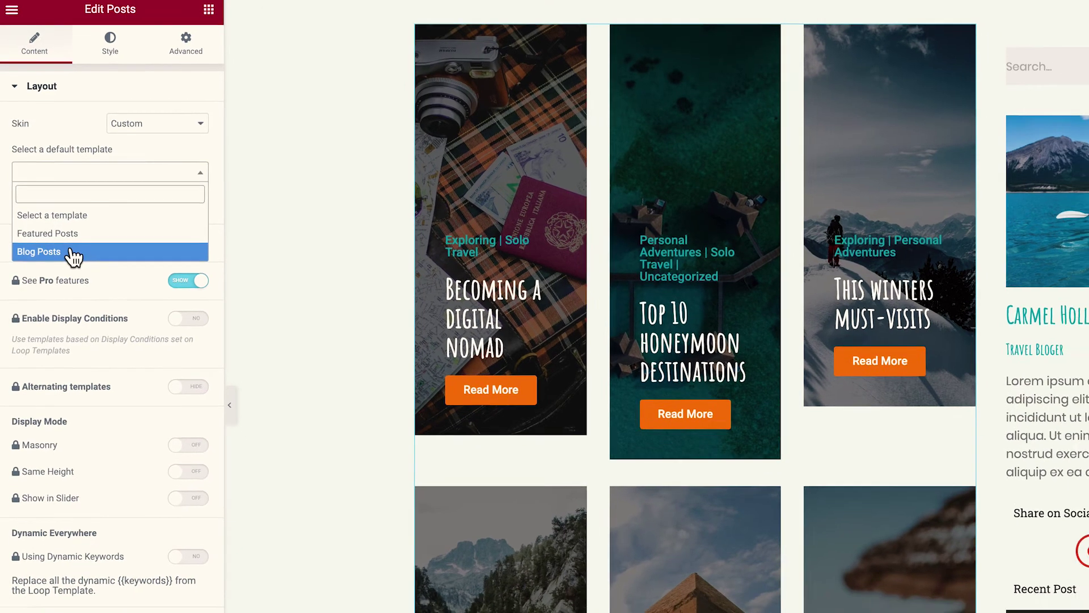
{"action": "left_click", "coordinate": [74, 256]}
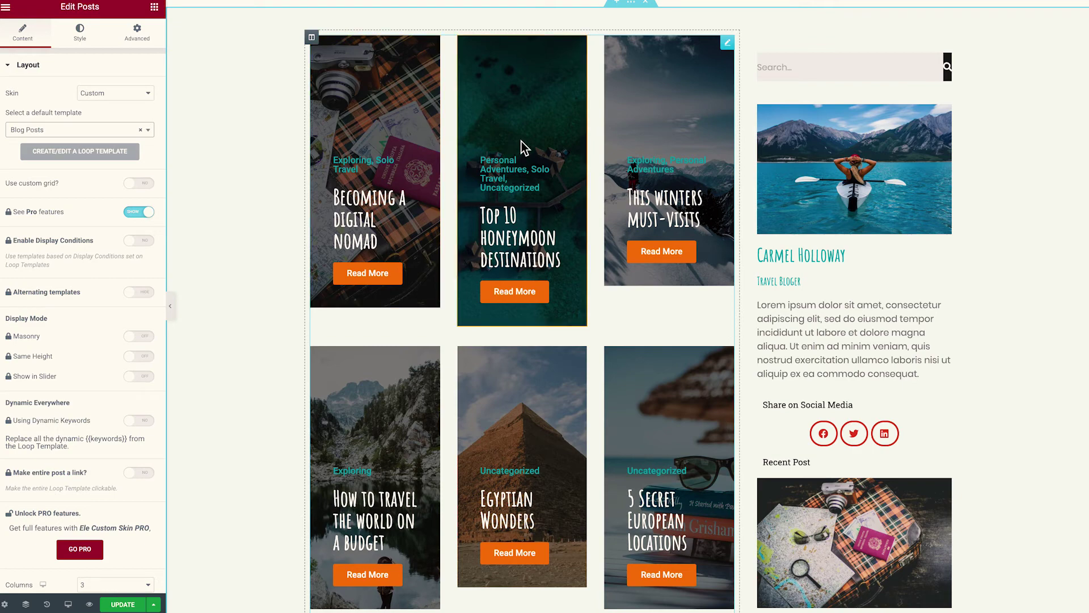
{"action": "scroll", "coordinate": [465, 211], "scroll_direction": "down", "scroll_amount": 1}
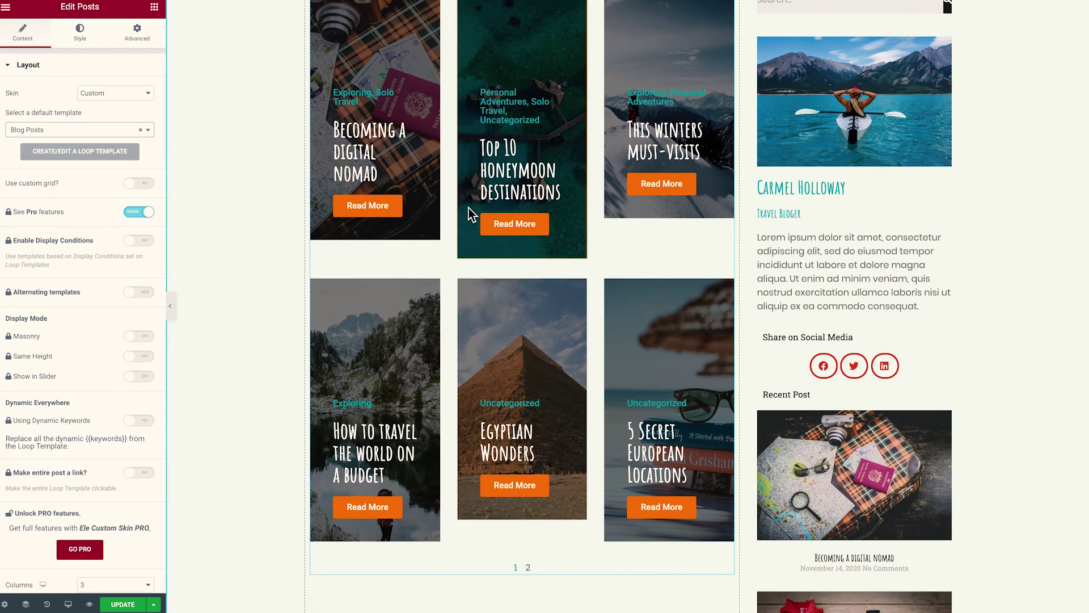
{"action": "scroll", "coordinate": [469, 207], "scroll_direction": "up", "scroll_amount": 2}
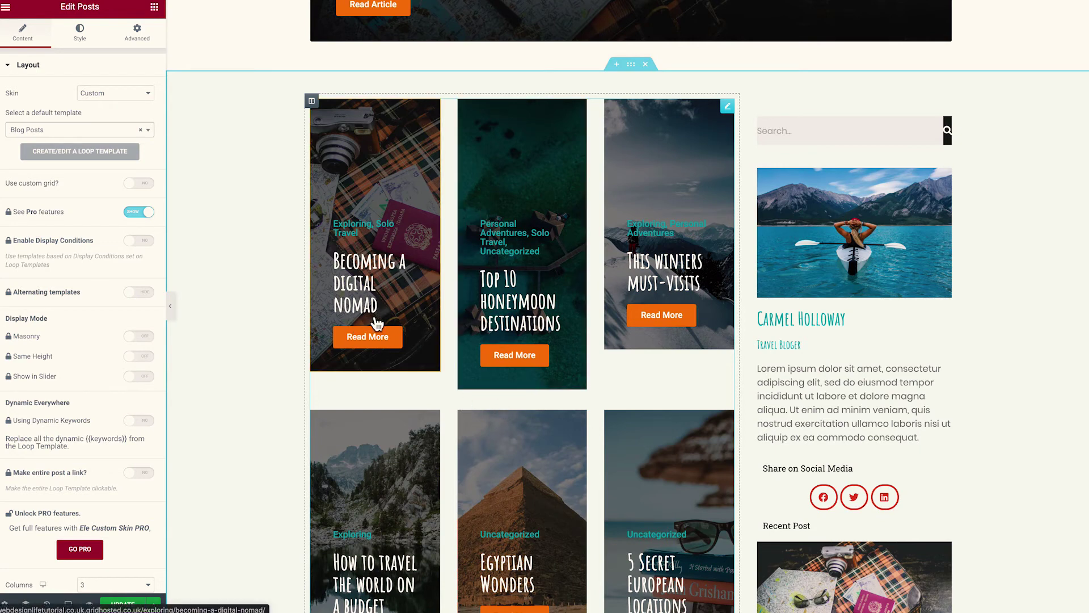
{"action": "scroll", "coordinate": [377, 323], "scroll_direction": "down", "scroll_amount": 1}
Step: Change the Posts widget Columns from 2 to 1 so the cards stack full-width
{"action": "scroll", "coordinate": [91, 267], "scroll_direction": "down", "scroll_amount": 2}
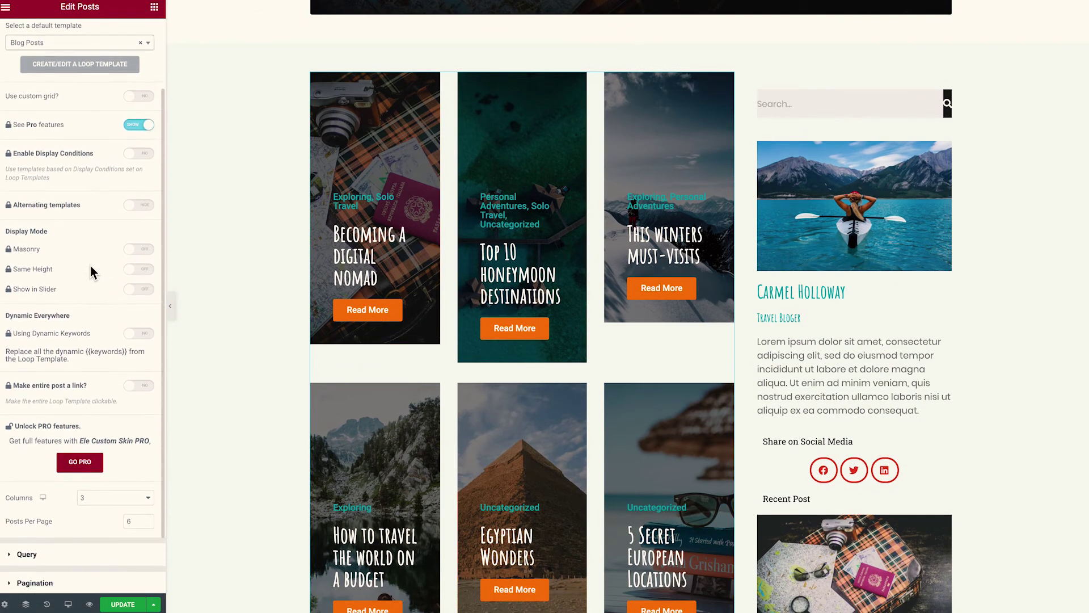
{"action": "scroll", "coordinate": [90, 266], "scroll_direction": "down", "scroll_amount": 2}
{"action": "left_click", "coordinate": [105, 433]}
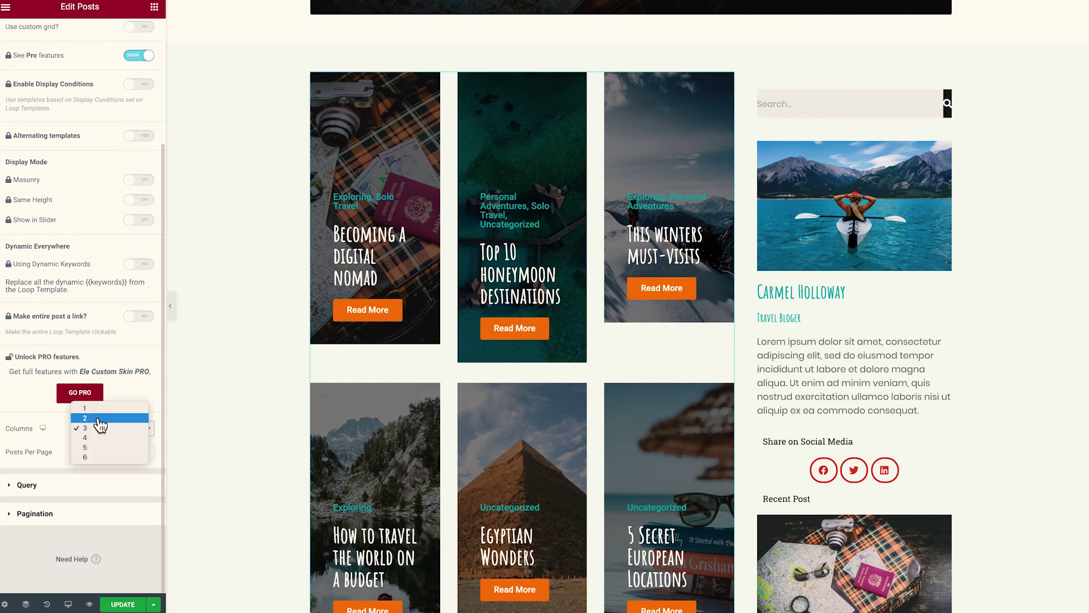
{"action": "left_click", "coordinate": [100, 419]}
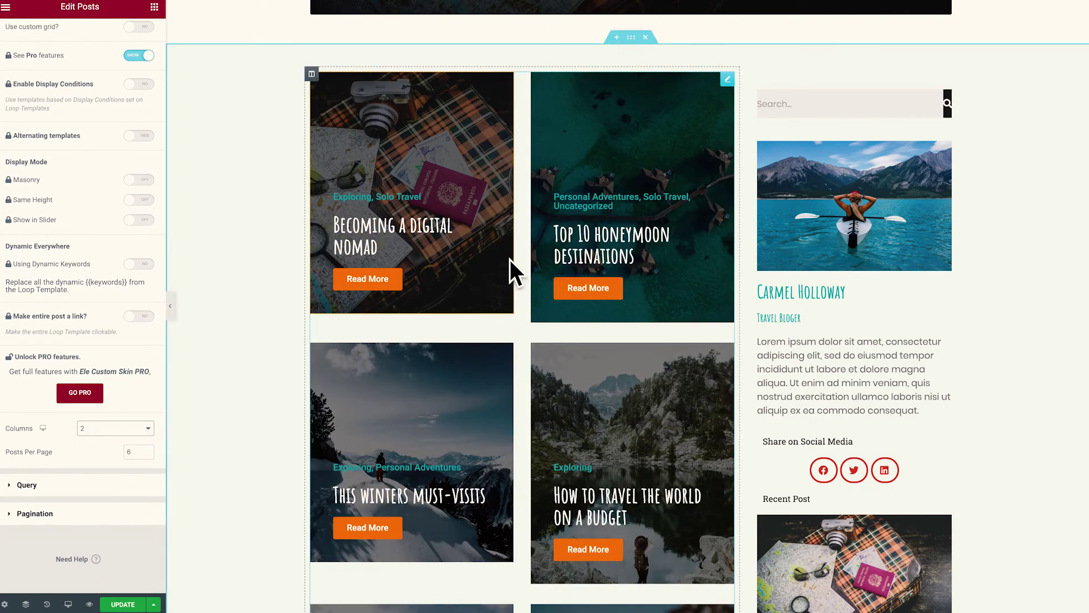
{"action": "left_click", "coordinate": [113, 428]}
{"action": "left_click", "coordinate": [102, 419]}
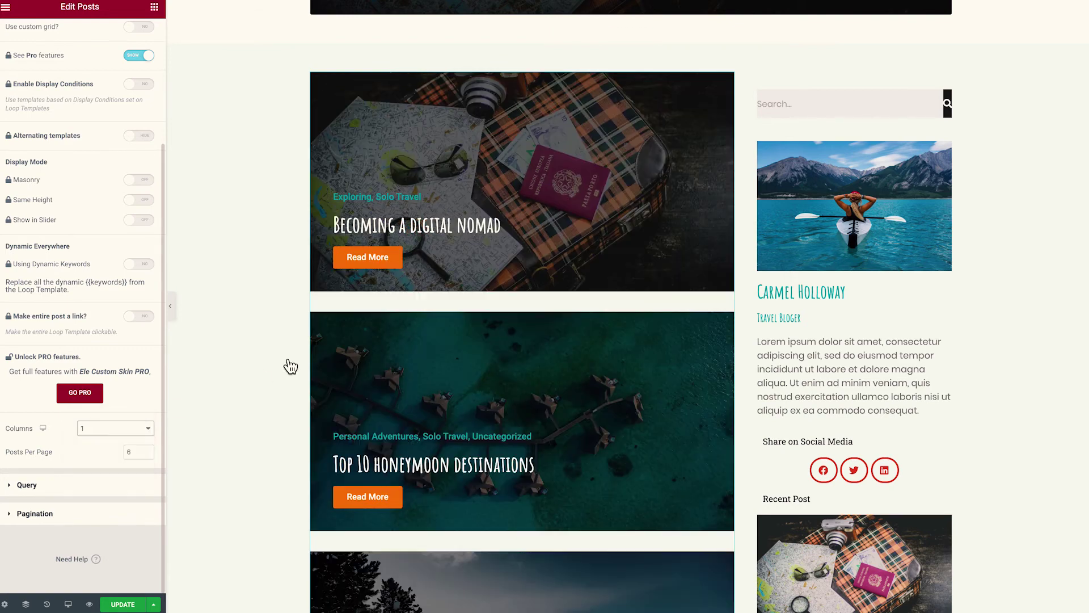
{"action": "scroll", "coordinate": [352, 267], "scroll_direction": "down", "scroll_amount": 1}
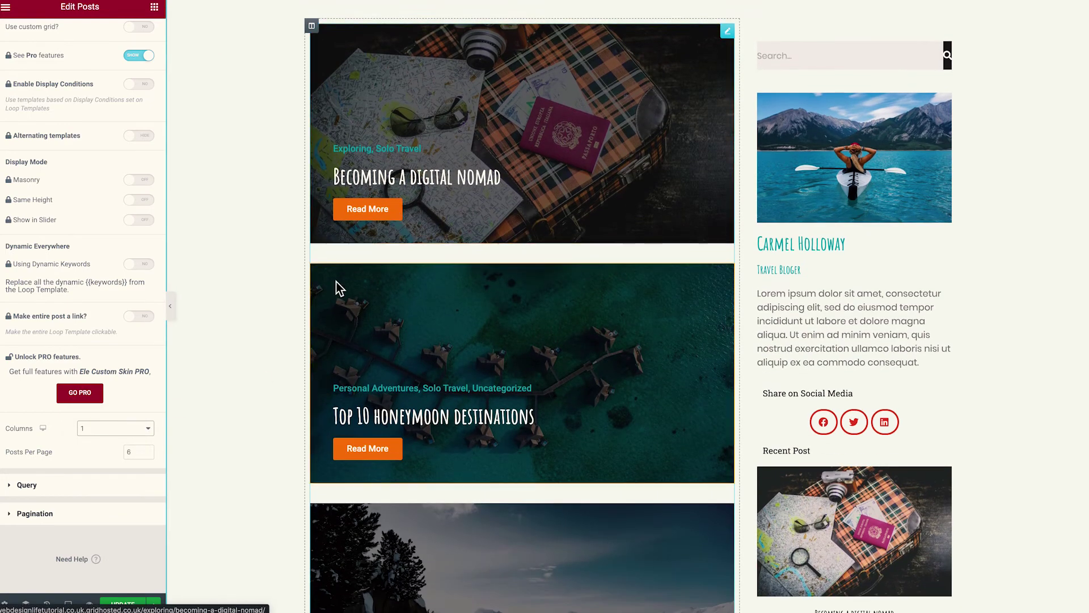
{"action": "scroll", "coordinate": [370, 296], "scroll_direction": "down", "scroll_amount": 2}
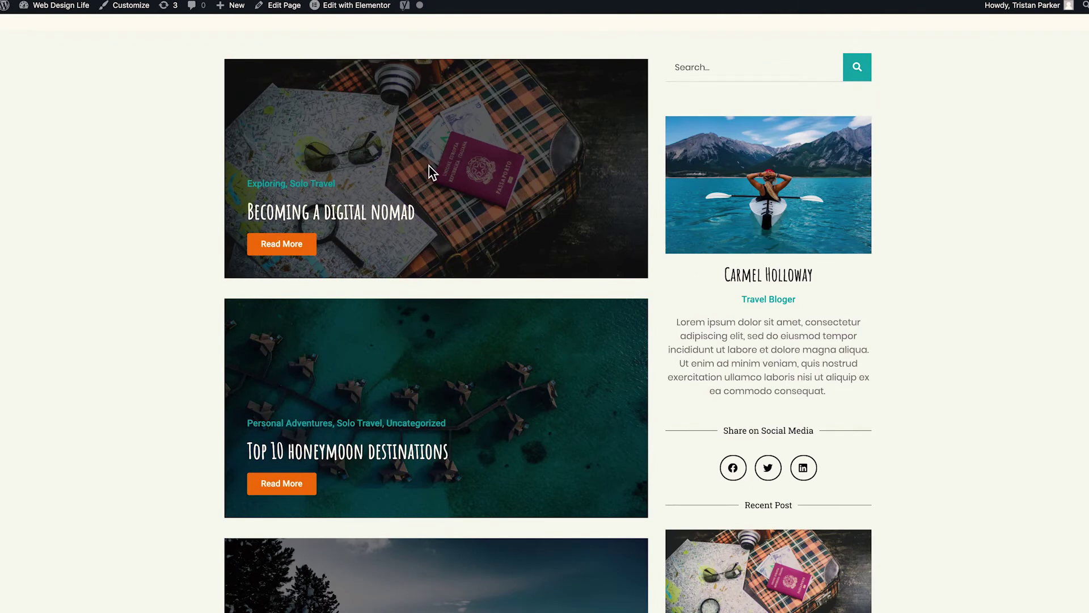
Step: Review the live one-column cards and open 'Becoming a digital nomad' from its card
{"action": "scroll", "coordinate": [429, 166], "scroll_direction": "down", "scroll_amount": 1}
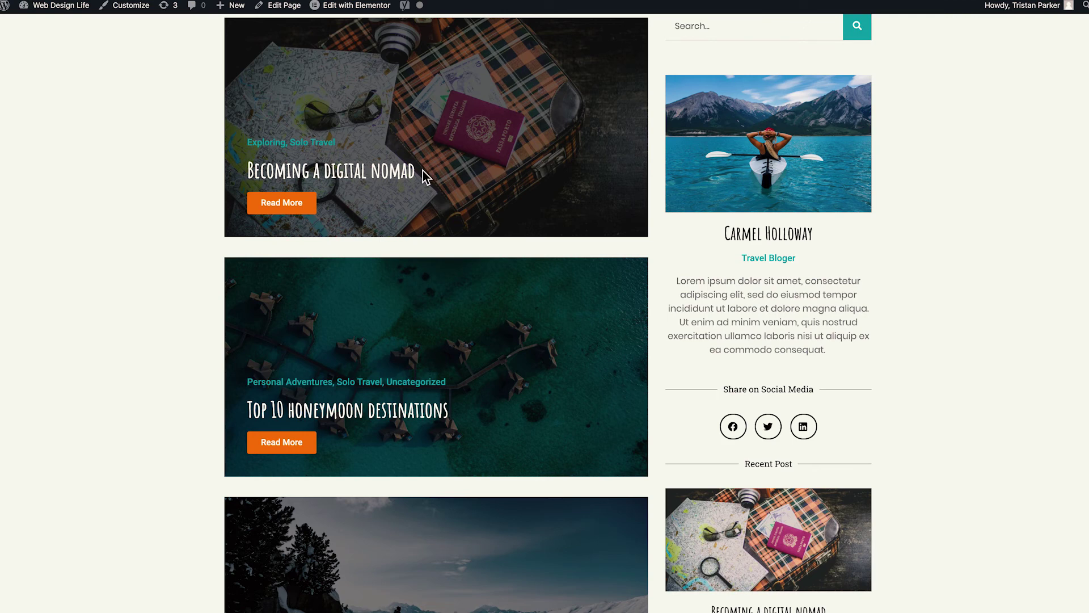
{"action": "scroll", "coordinate": [312, 181], "scroll_direction": "up", "scroll_amount": 1}
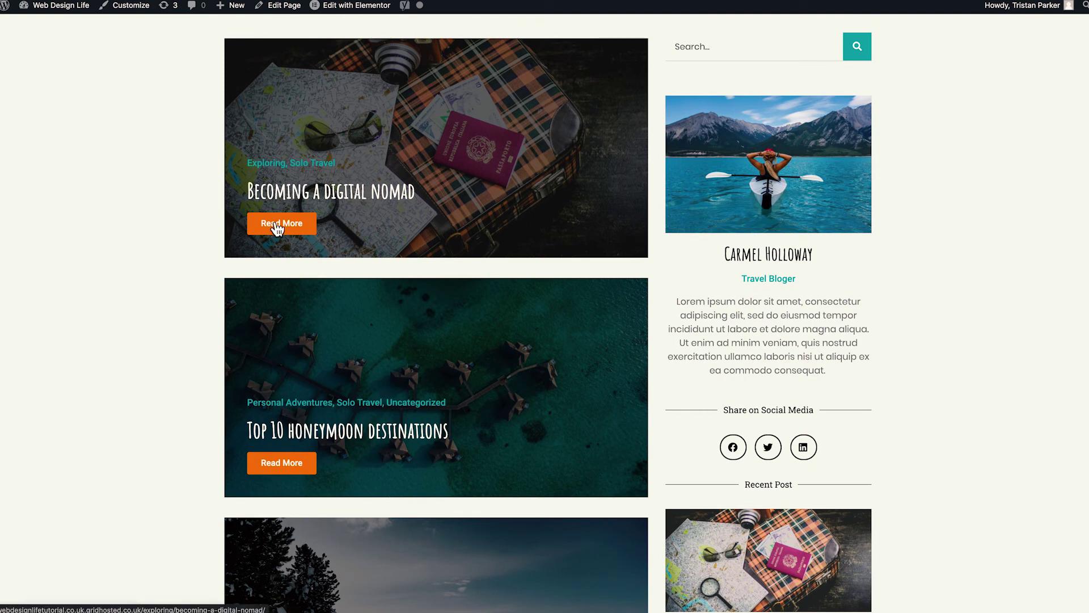
{"action": "left_click", "coordinate": [284, 196]}
{"action": "scroll", "coordinate": [304, 218], "scroll_direction": "down", "scroll_amount": 3}
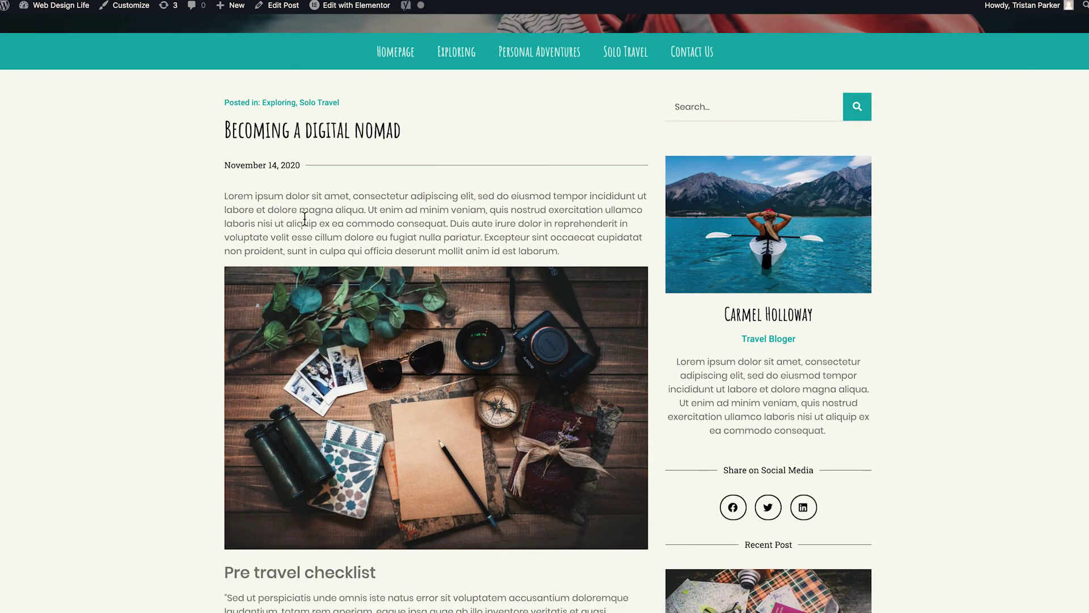
{"action": "scroll", "coordinate": [314, 218], "scroll_direction": "down", "scroll_amount": 1}
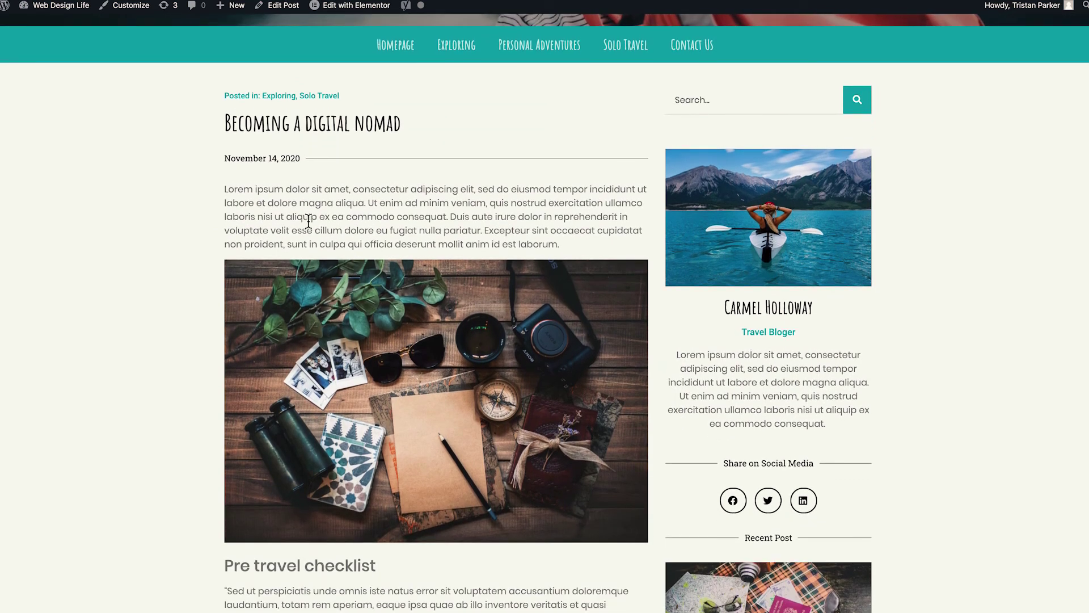